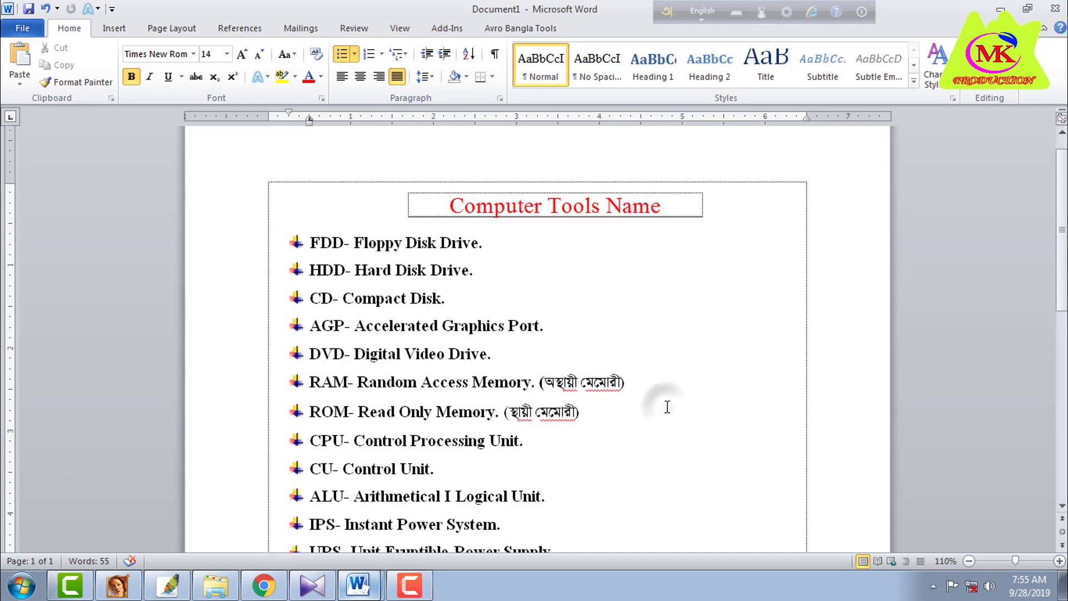
Step: Move the "Computer Tools Name" title box slightly to the right above the bulleted list
scroll(664, 386, "up", 1)
scroll(665, 389, "up", 8)
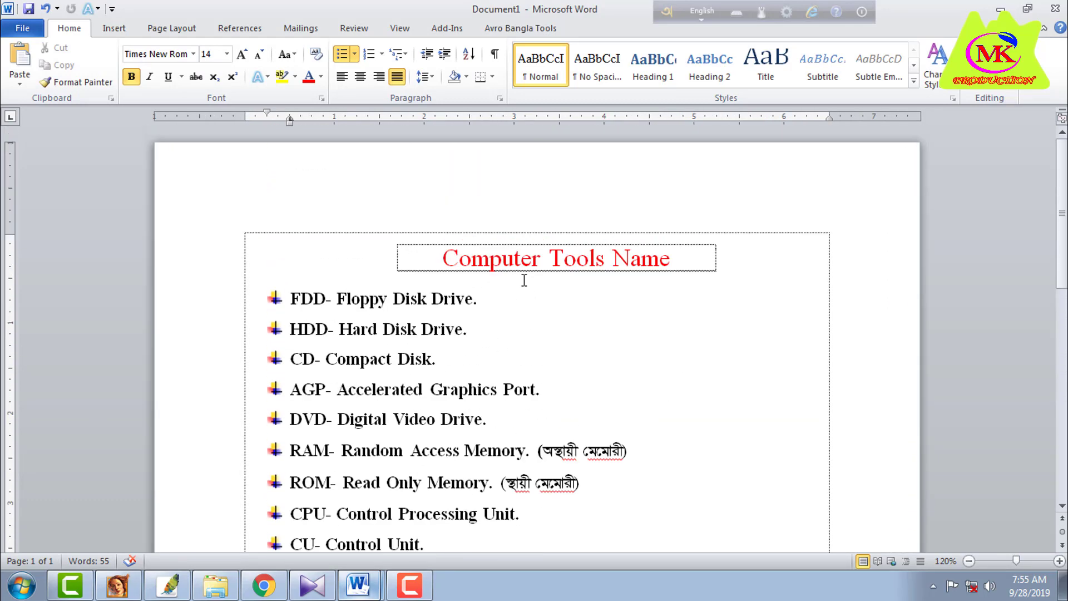
left_click_drag(462, 262, 434, 262)
left_click(601, 259)
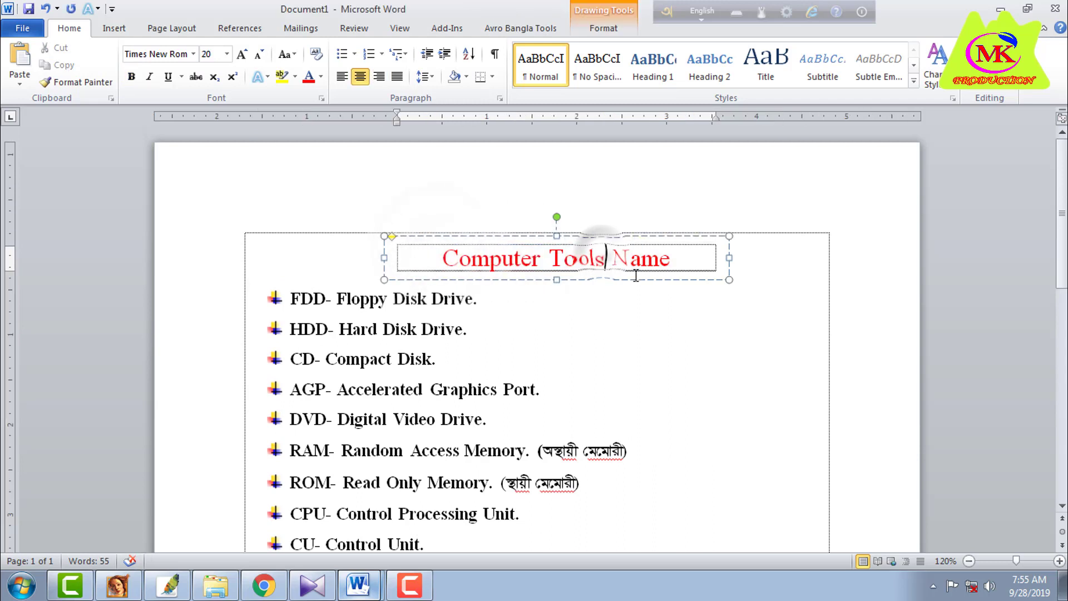
left_click(489, 235)
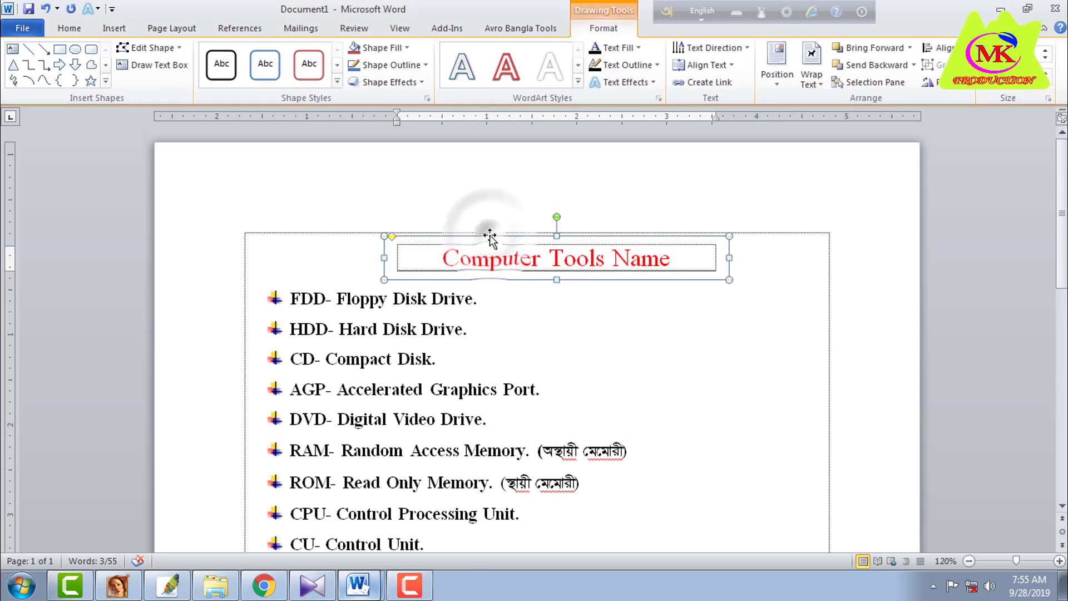
left_click_drag(525, 237, 595, 239)
left_click(578, 331)
scroll(577, 334, "down", 4, "ctrl")
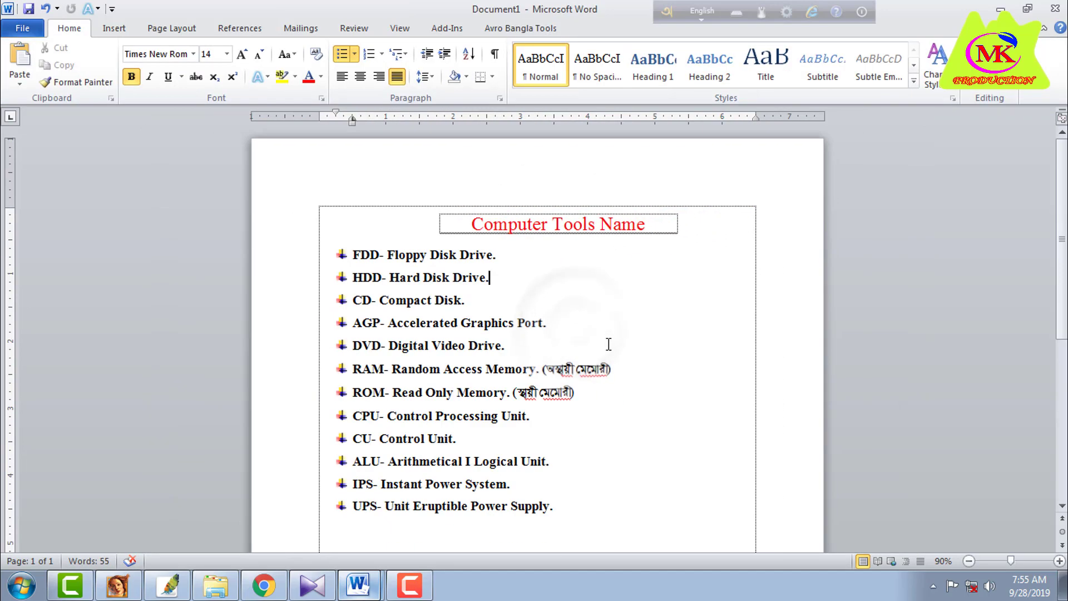
Step: Add a custom diagonal, semitransparent text watermark in Times New Roman containing the author's full name
left_click(168, 32)
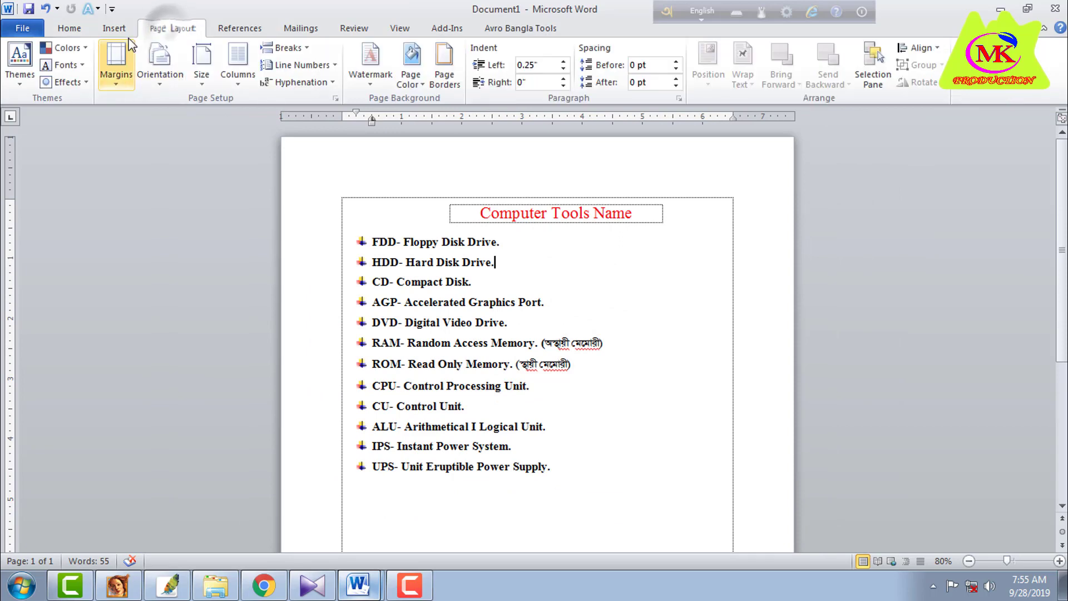
left_click(192, 51)
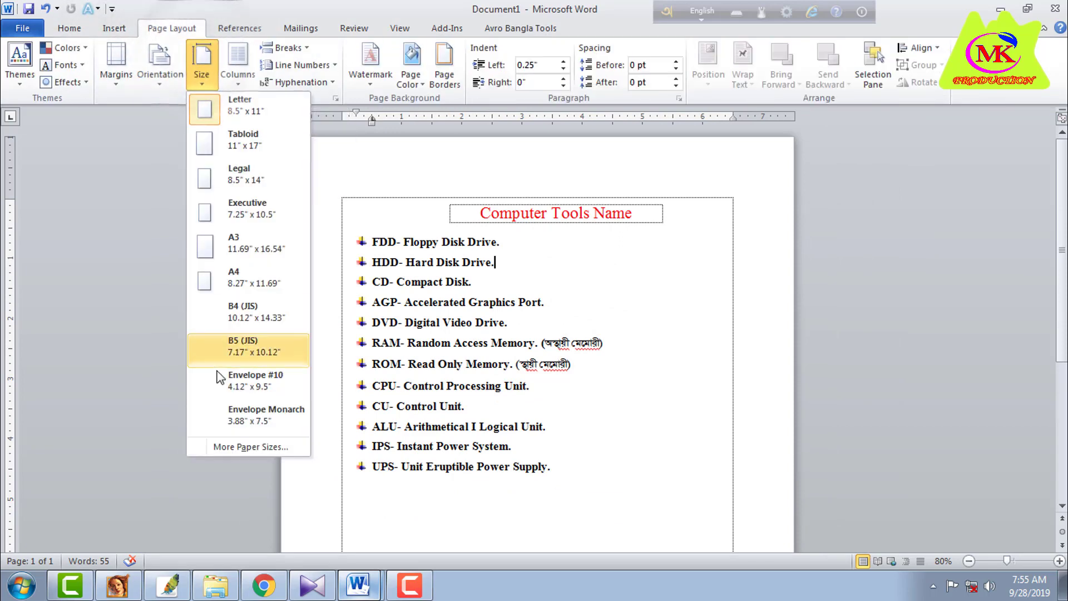
left_click(222, 69)
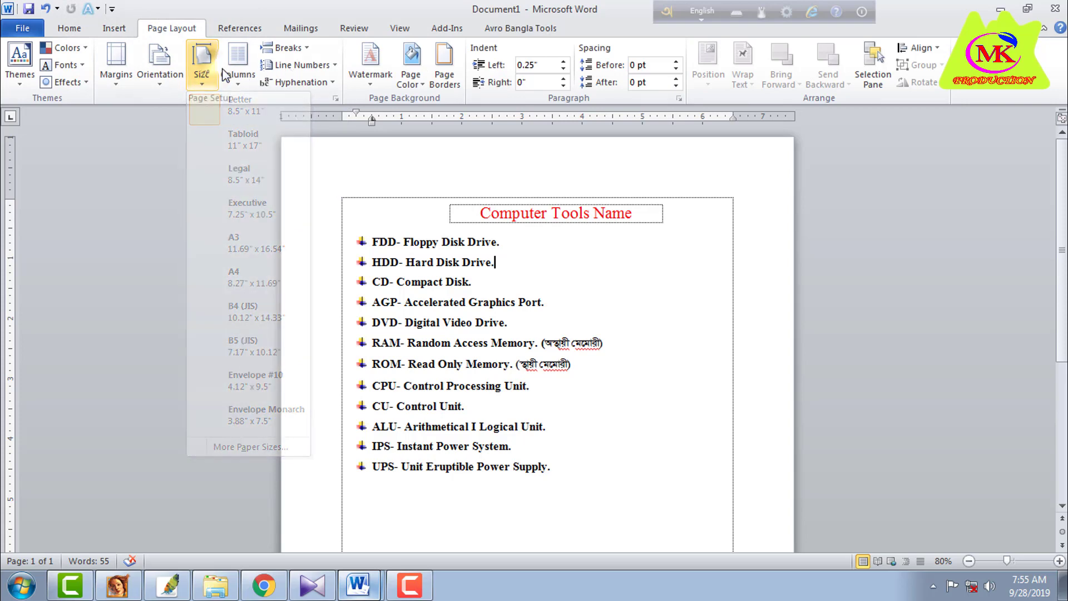
left_click(376, 62)
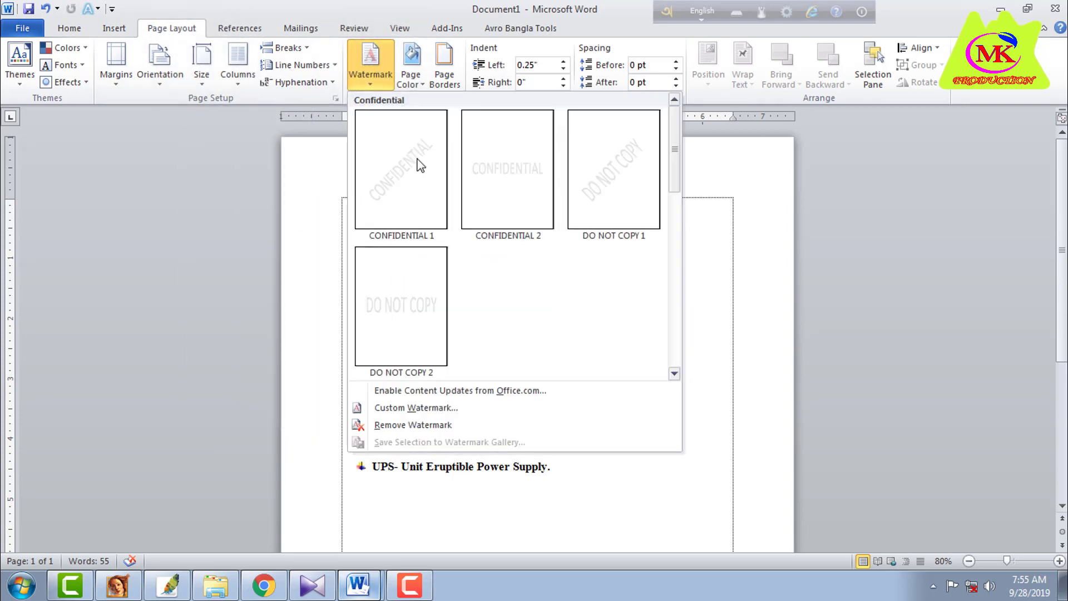
left_click(425, 409)
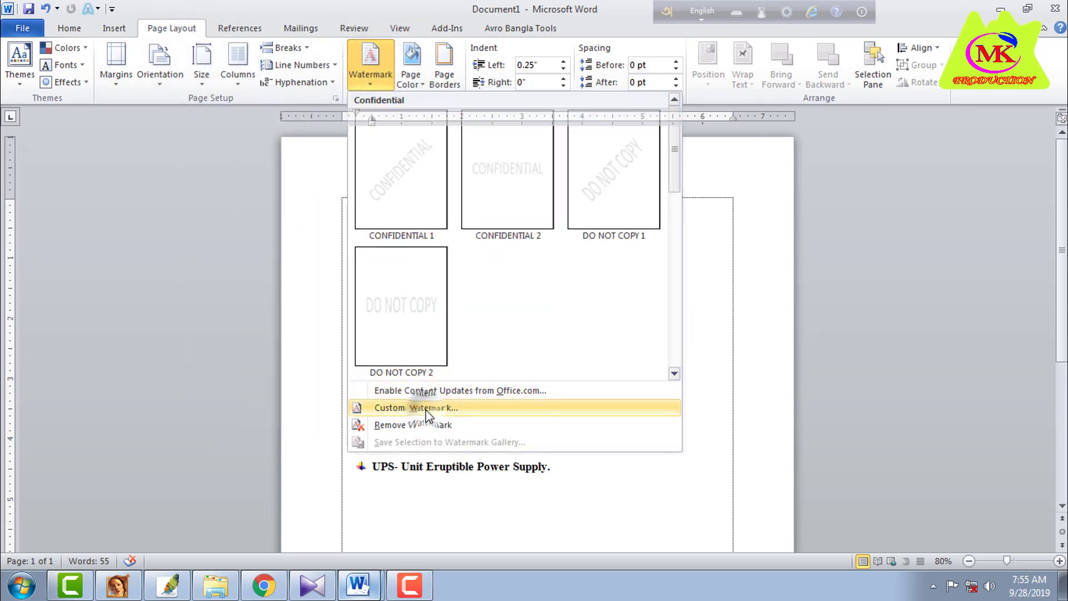
left_click_drag(553, 169, 685, 208)
left_click(525, 238)
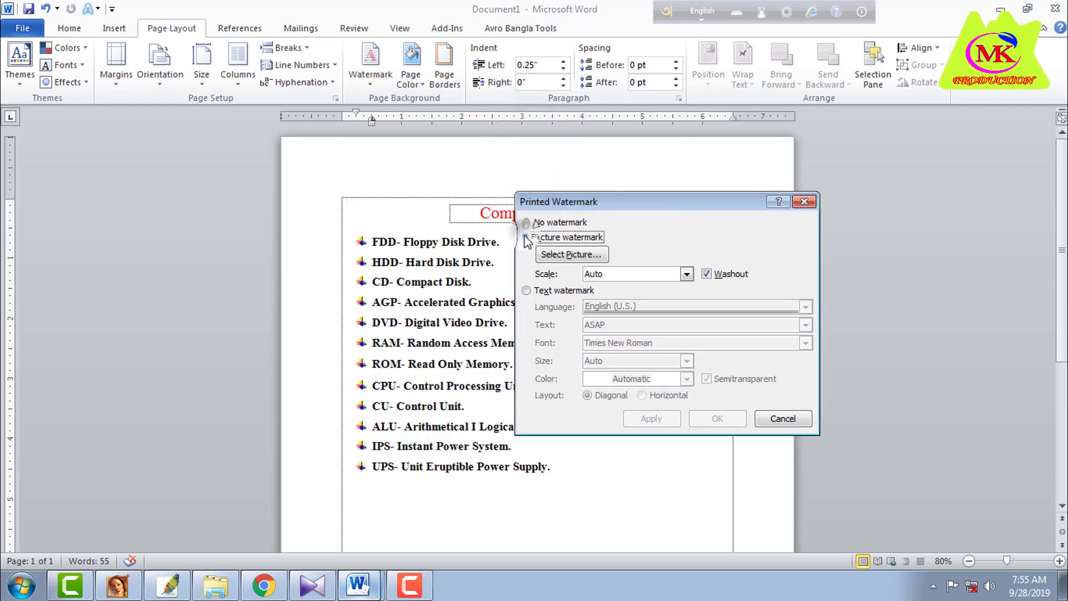
left_click(526, 290)
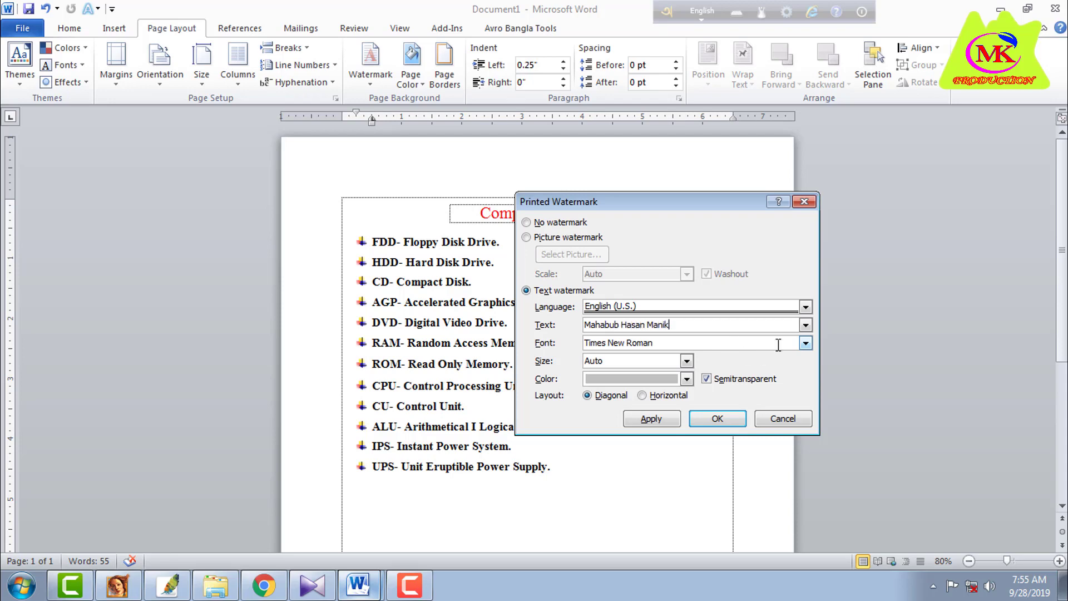
left_click(717, 418)
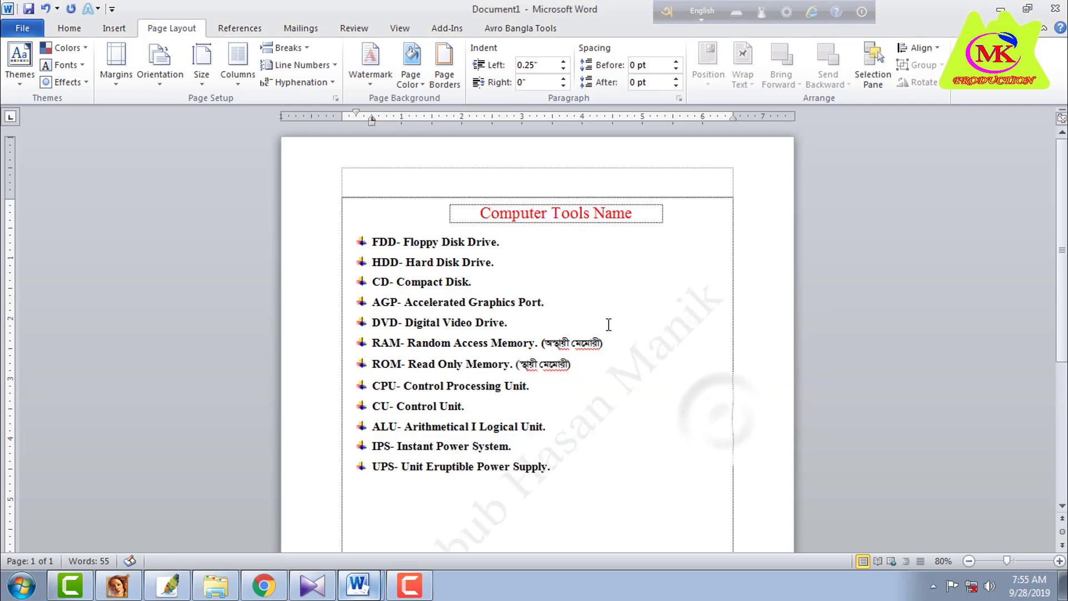
Step: Examine how the diagonal watermark sits behind the bulleted list across the whole page
scroll(606, 300, "down", 3)
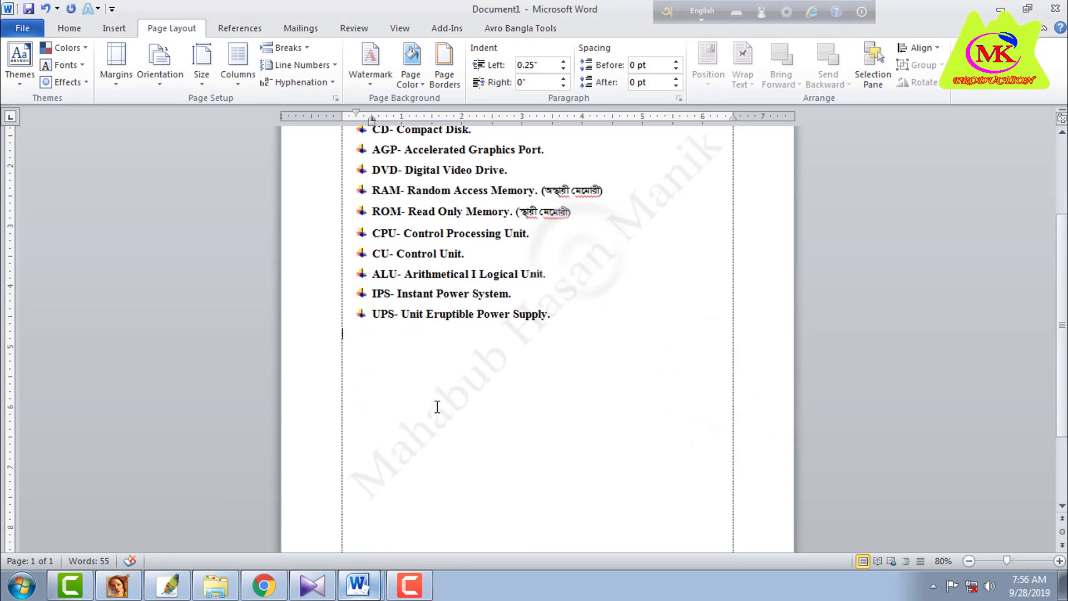
scroll(582, 393, "up", 3)
scroll(696, 331, "up", 4)
scroll(736, 342, "up", 5)
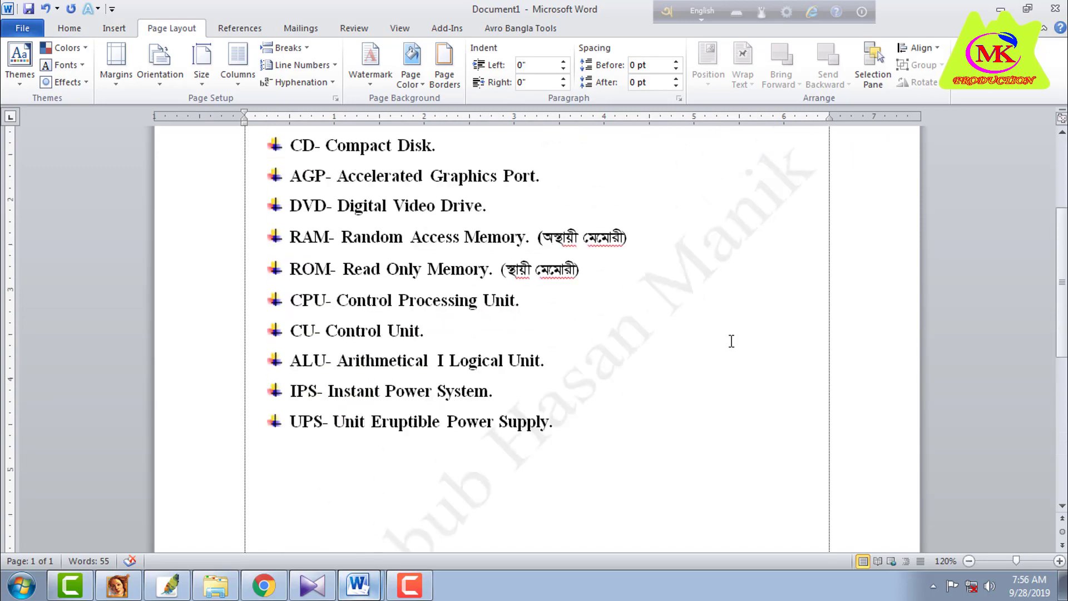
scroll(781, 348, "down", 3)
scroll(659, 332, "down", 6)
scroll(509, 388, "up", 6)
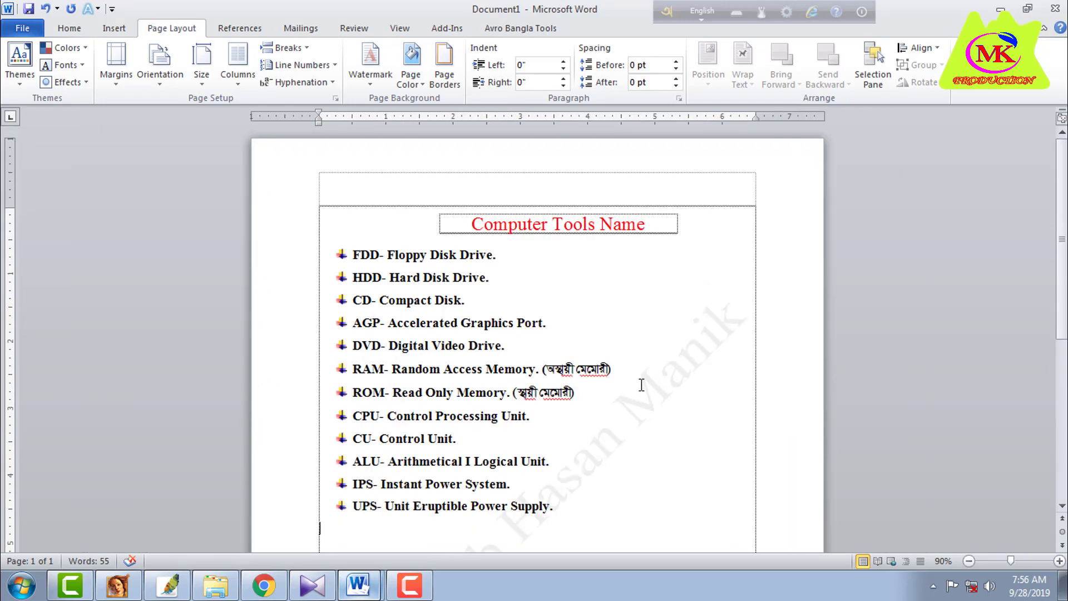
scroll(640, 381, "down", 3)
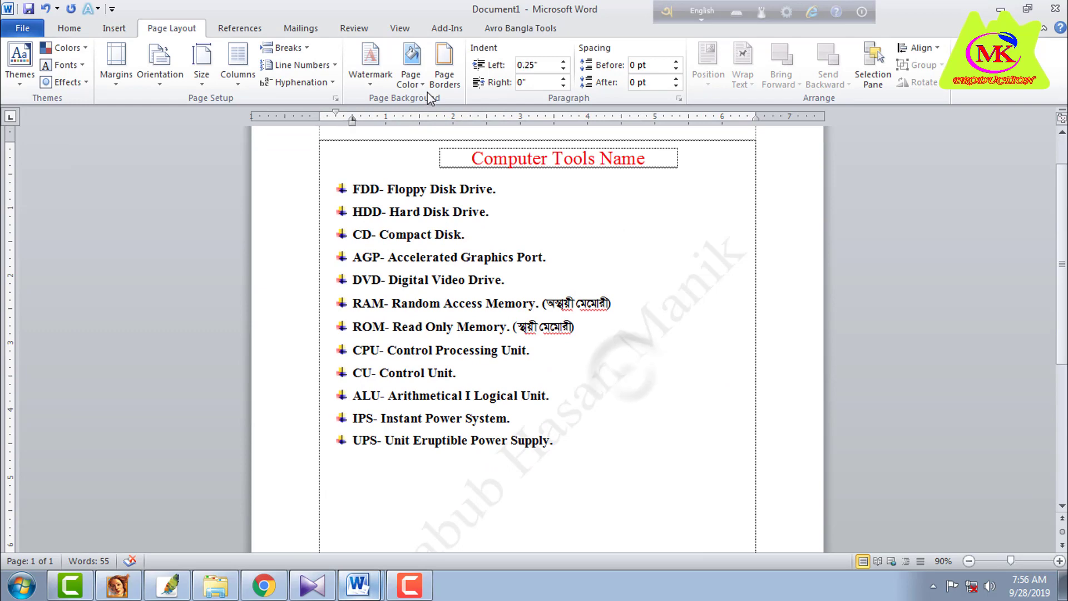
Step: Set the page color to the standard dark blue and check the title and list against it
left_click(412, 64)
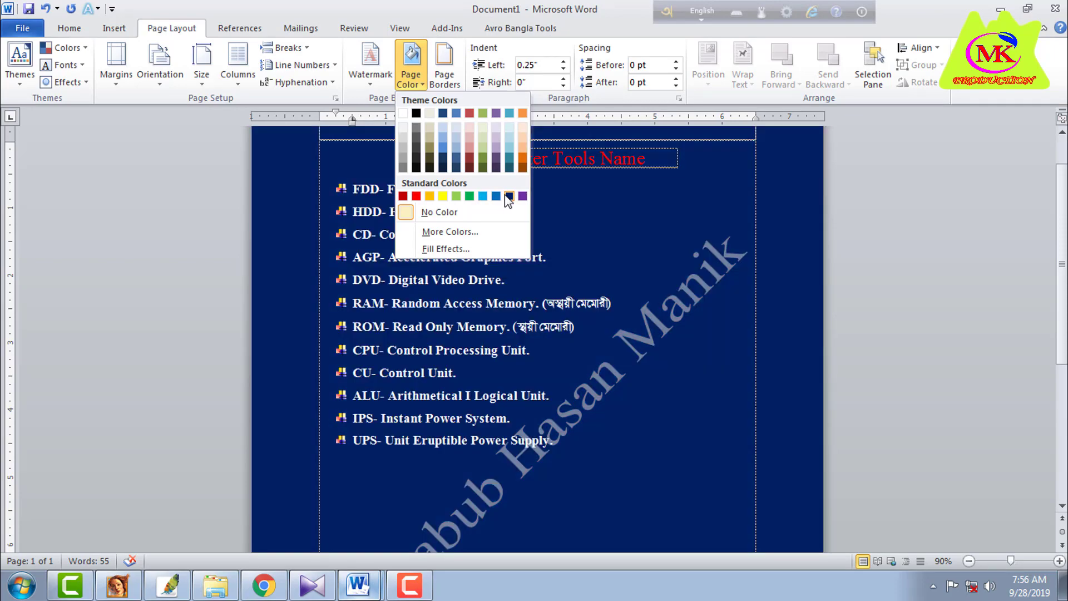
left_click(508, 197)
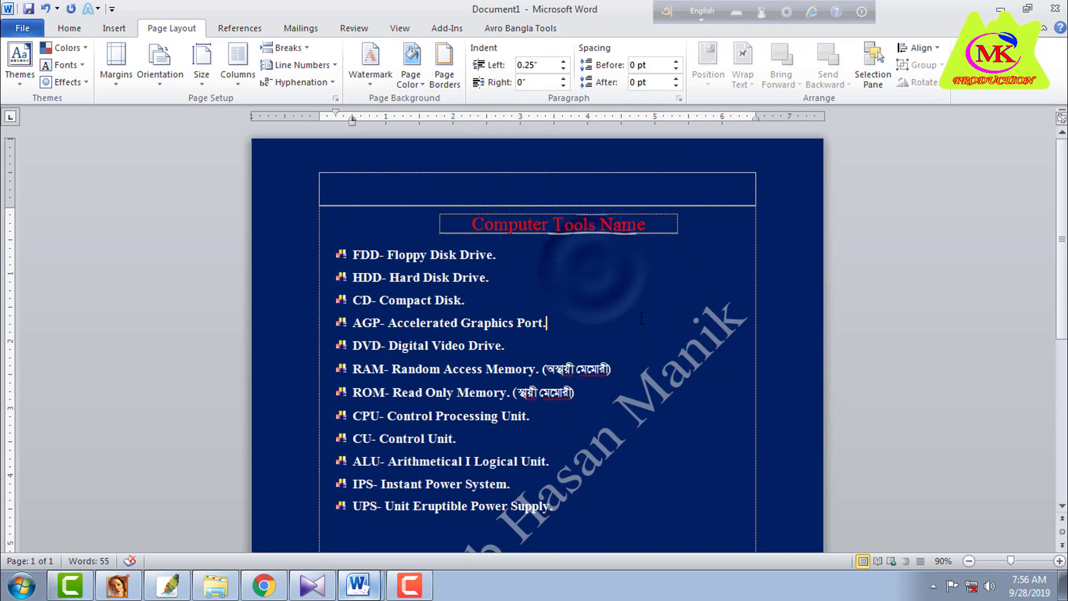
scroll(638, 316, "up", 5, "ctrl")
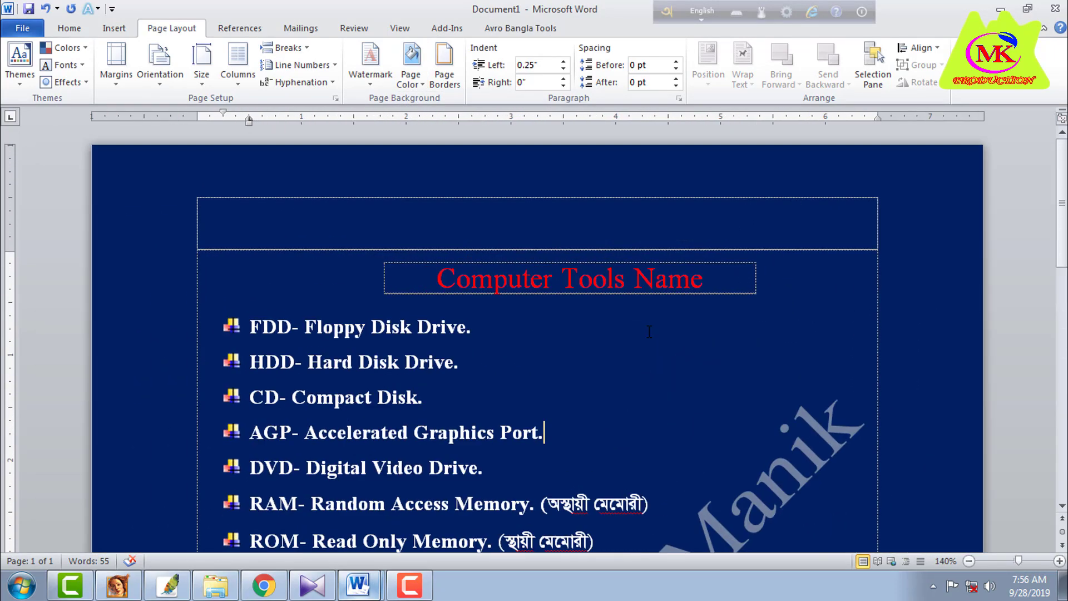
scroll(649, 332, "up", 2, "ctrl")
scroll(639, 338, "down", 6)
scroll(615, 336, "down", 4, "ctrl")
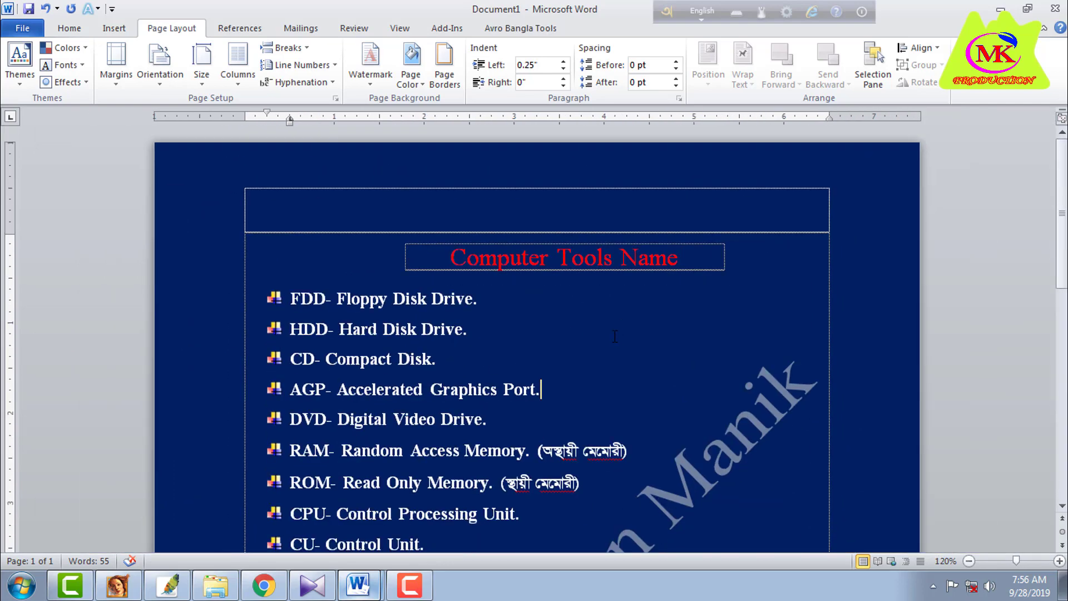
scroll(585, 301, "down", 2, "ctrl")
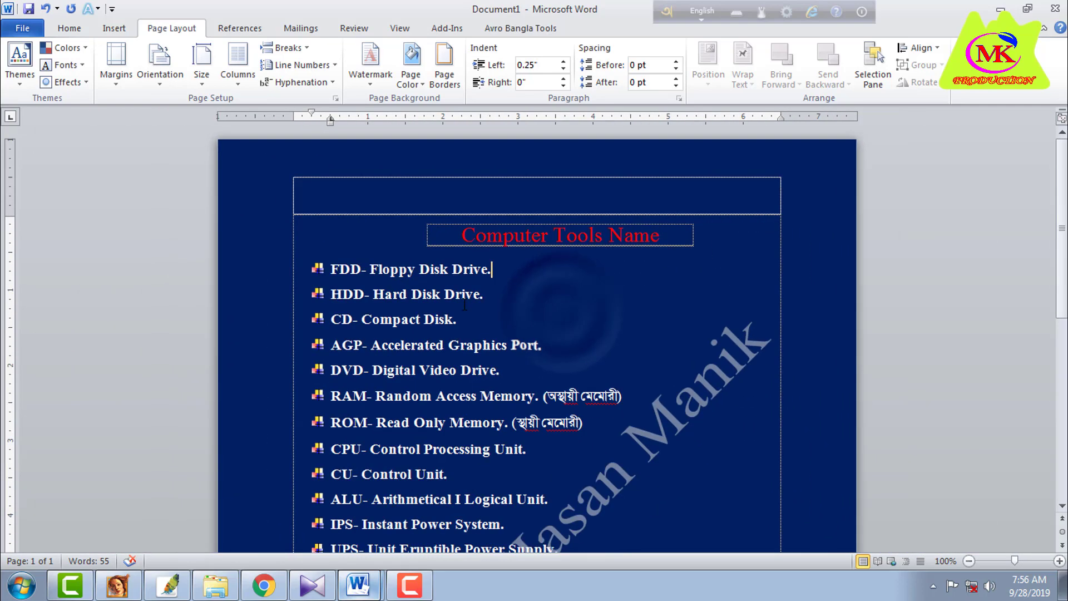
Step: Select the "FDD- Floppy Disk Drive." line in the bulleted list
left_click(309, 267)
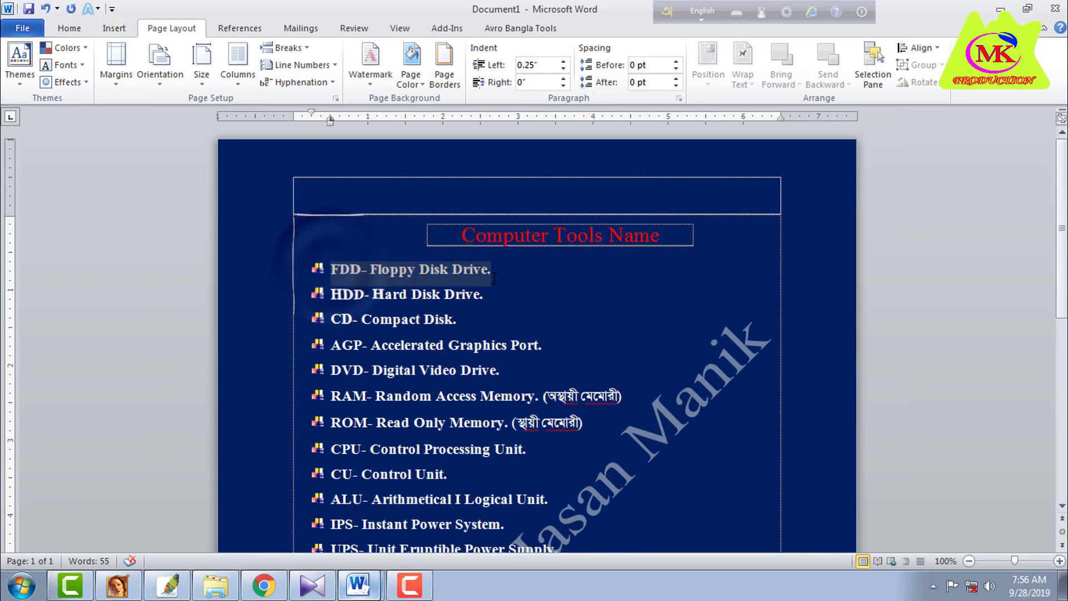
left_click(445, 72)
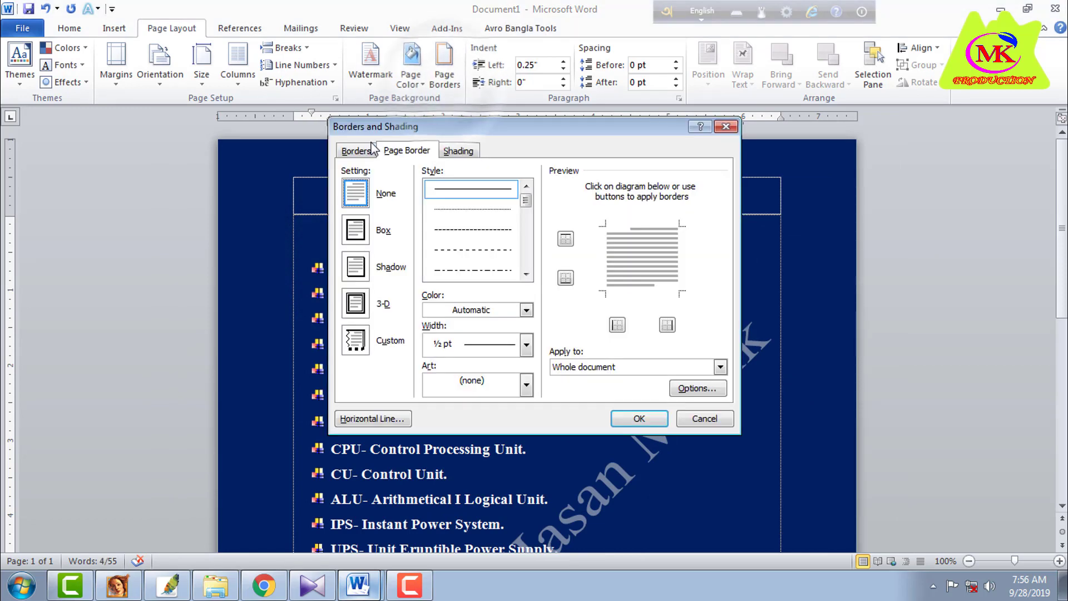
left_click(354, 150)
mouse_move(418, 136)
left_mouse_down()
mouse_move(621, 251)
mouse_move(724, 169)
left_mouse_up()
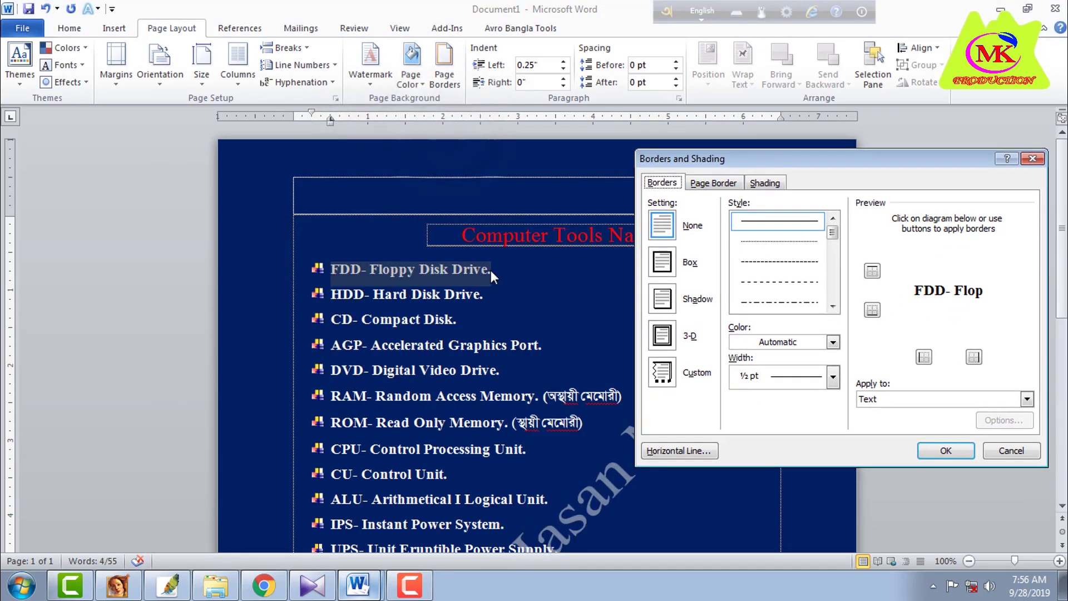
key("Escape")
Step: Apply a ½ pt double-line box border to the selected text "FDD- Floppy Disk Drive."
scroll(553, 337, "up", 6)
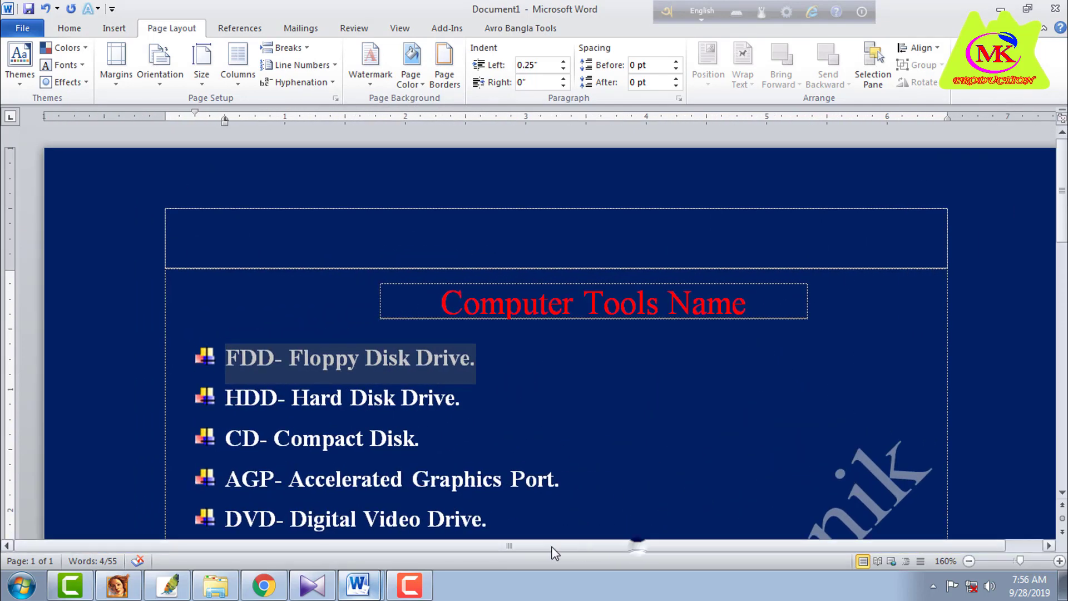
scroll(513, 419, "down", 3)
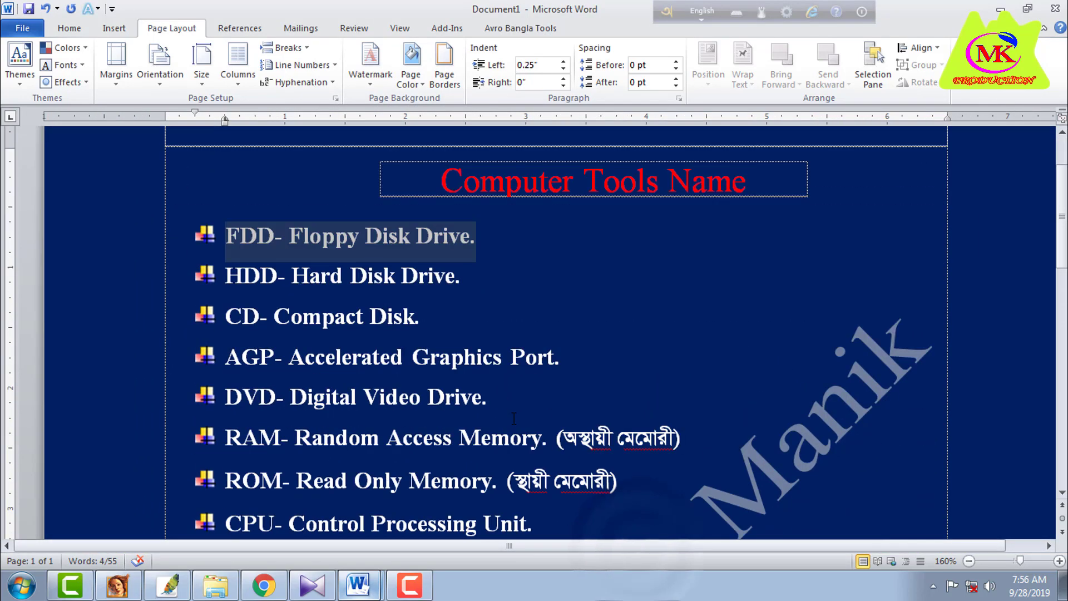
left_click(448, 71)
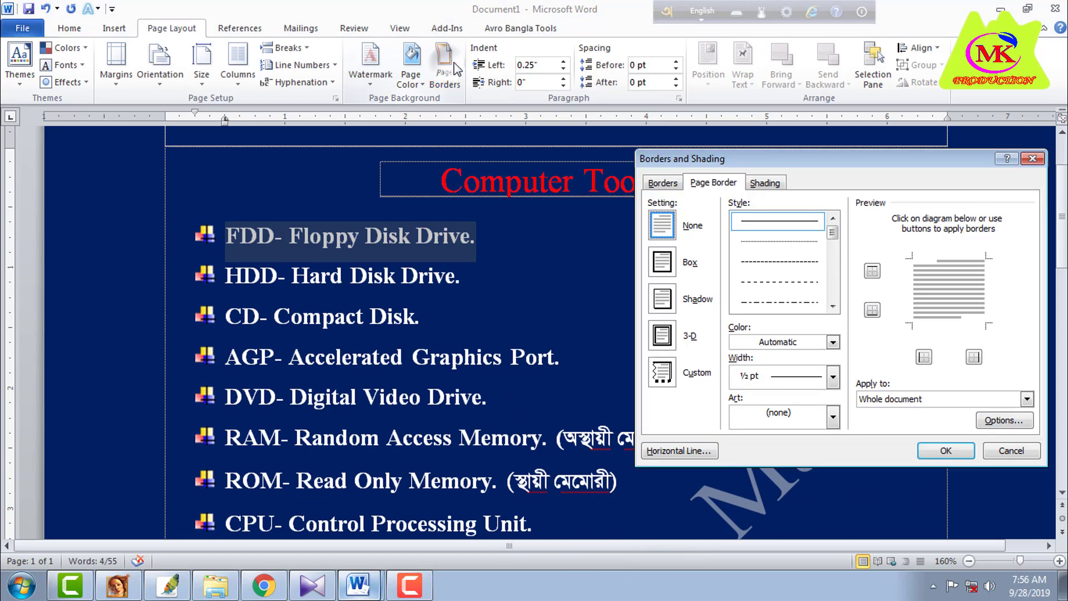
left_click(663, 183)
mouse_move(832, 232)
left_mouse_down()
mouse_move(843, 262)
mouse_move(844, 250)
left_mouse_up()
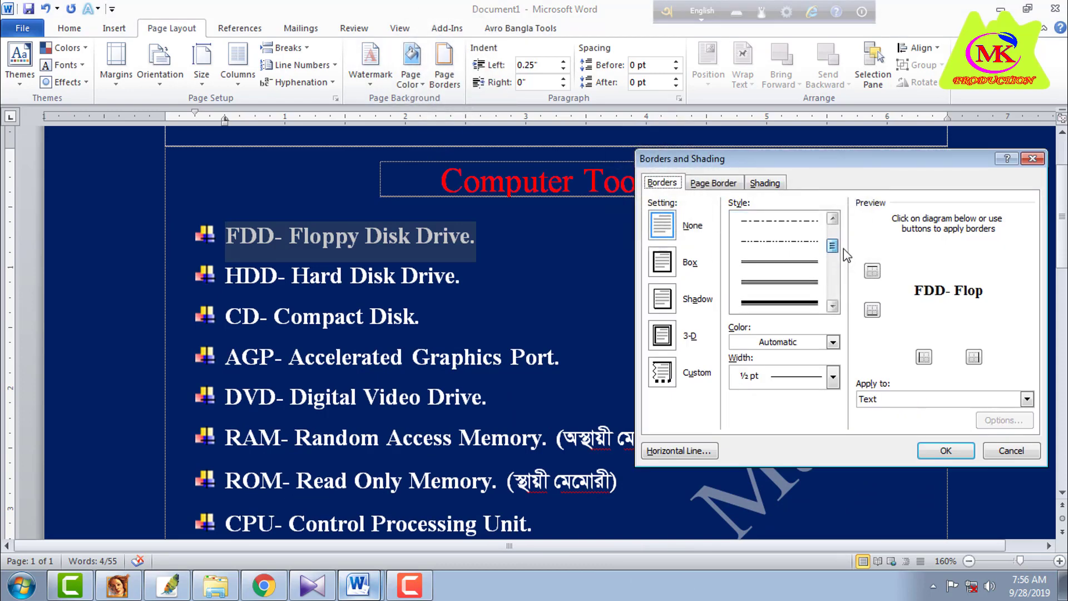
left_click(806, 242)
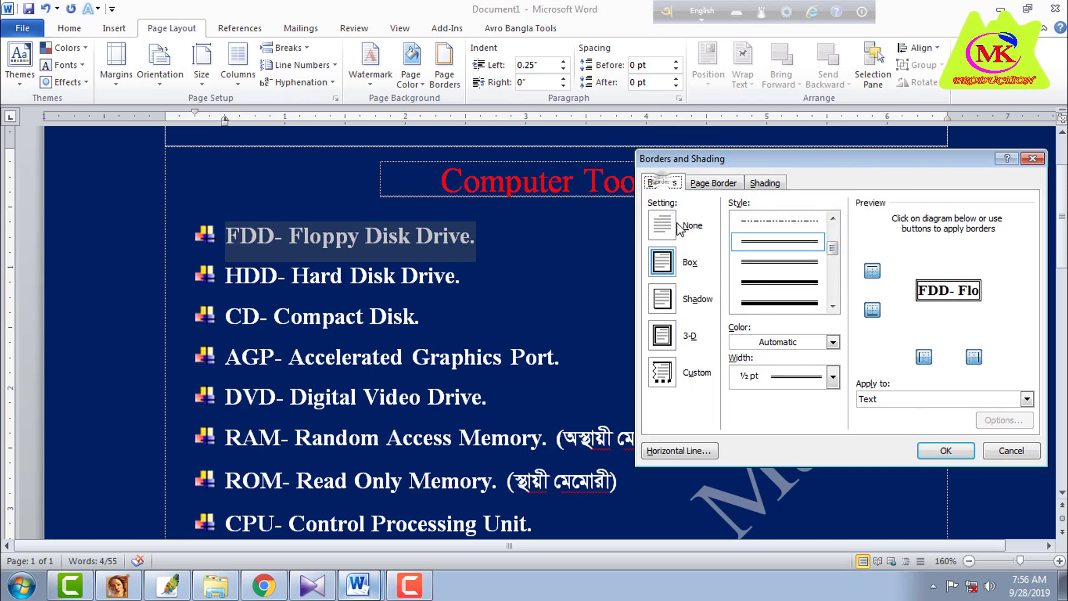
left_click(946, 453)
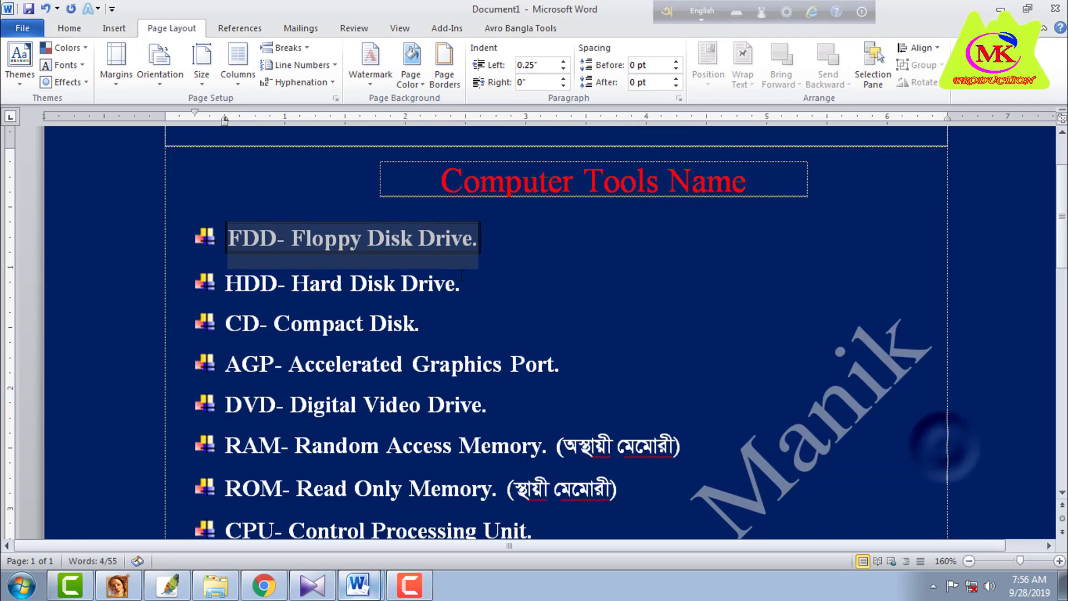
Step: Set the page color to white and check the border around the "FDD- Floppy Disk Drive." line
left_click(415, 236)
scroll(528, 283, "up", 1, "ctrl")
scroll(529, 283, "up", 1, "ctrl")
scroll(528, 283, "down", 1, "ctrl")
left_click(409, 83)
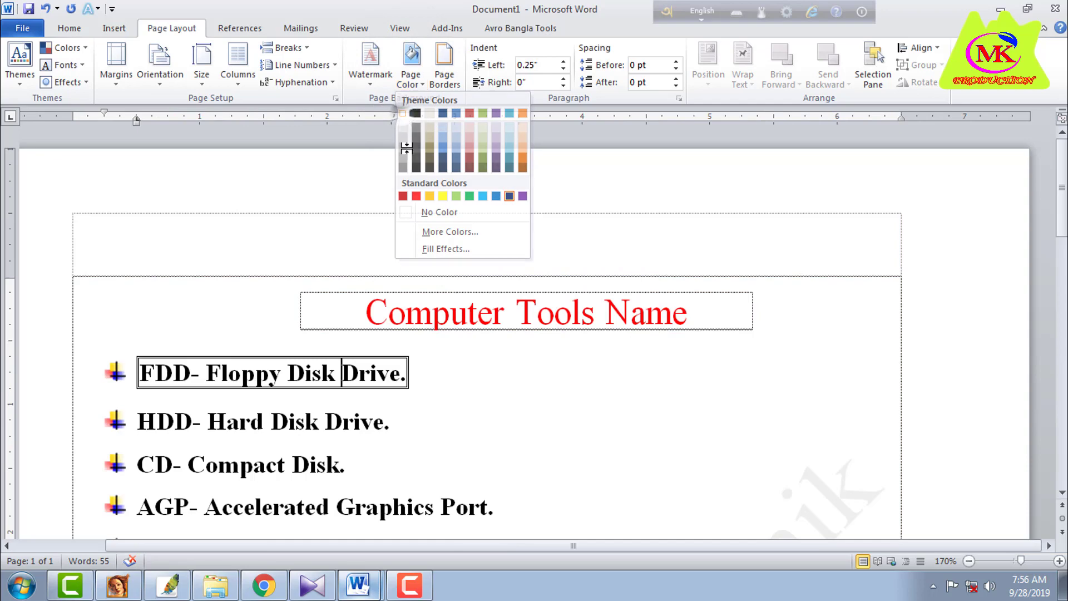
left_click(448, 357)
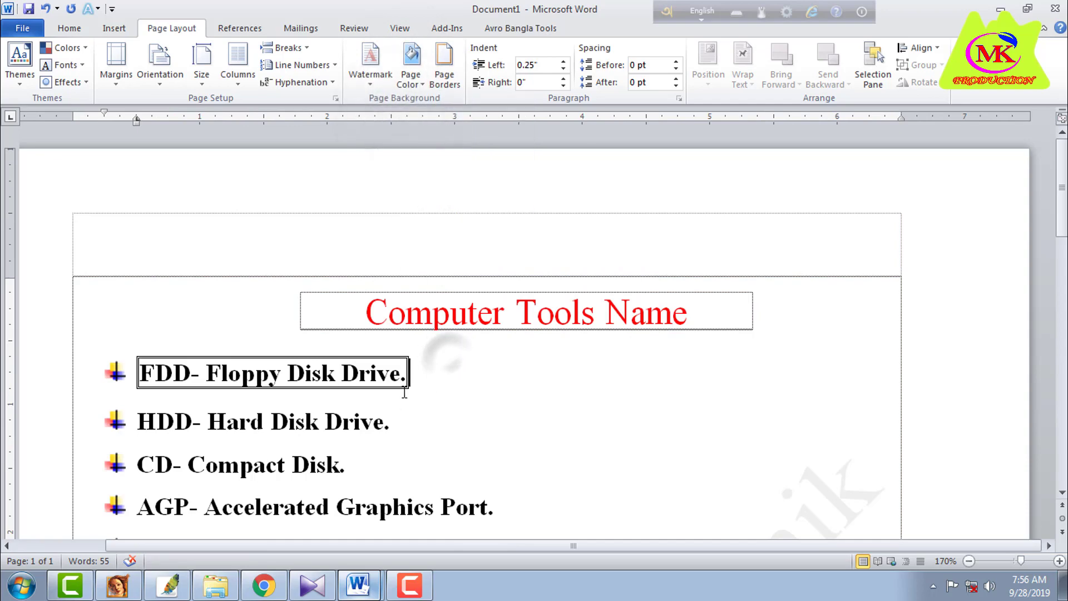
scroll(402, 384, "down", 1)
scroll(402, 383, "down", 1, "ctrl")
scroll(401, 383, "up", 1)
scroll(402, 382, "up", 2, "ctrl")
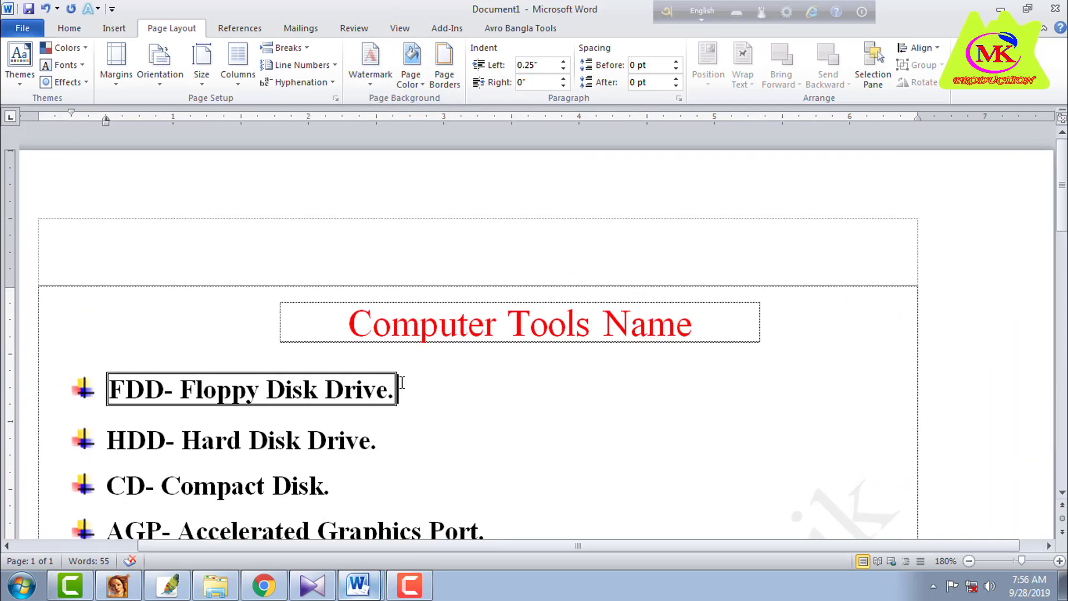
scroll(402, 382, "down", 6, "ctrl")
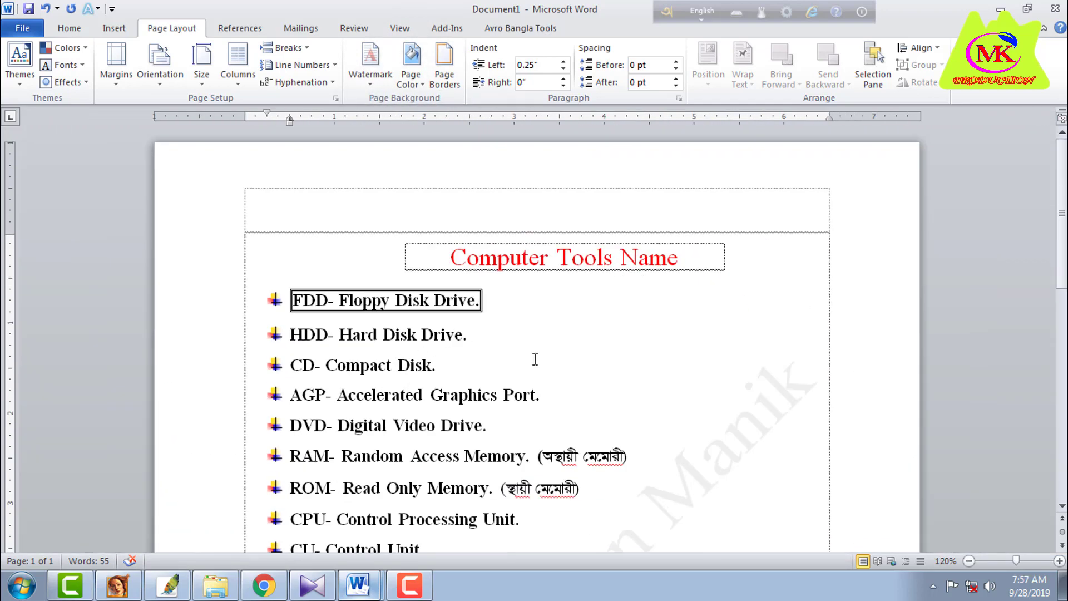
scroll(695, 365, "down", 1, "ctrl")
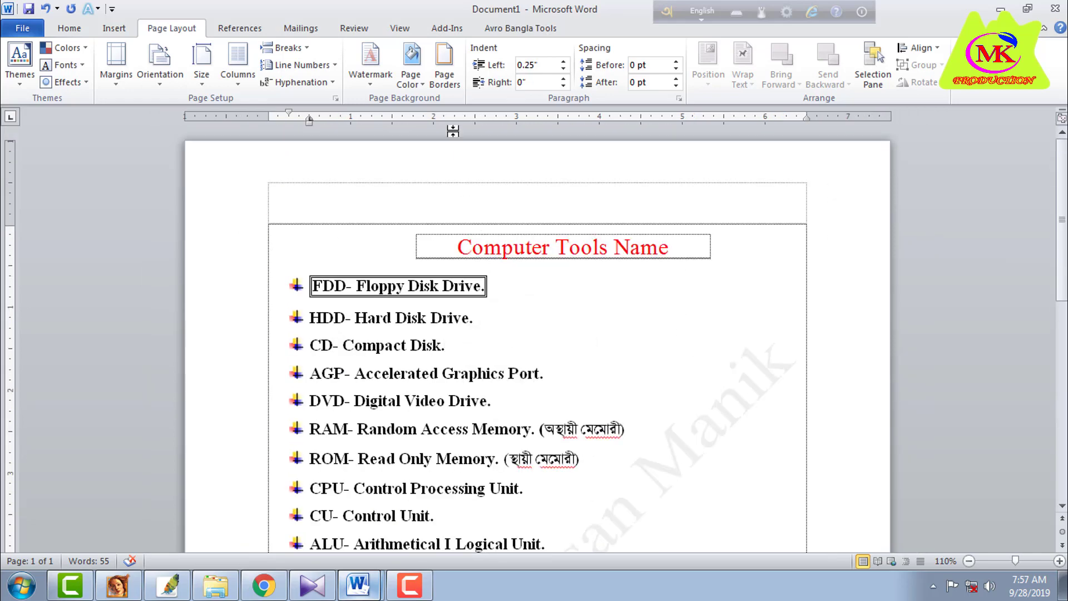
Step: Apply a 3 pt triple-line box page border to the whole document
left_click(445, 70)
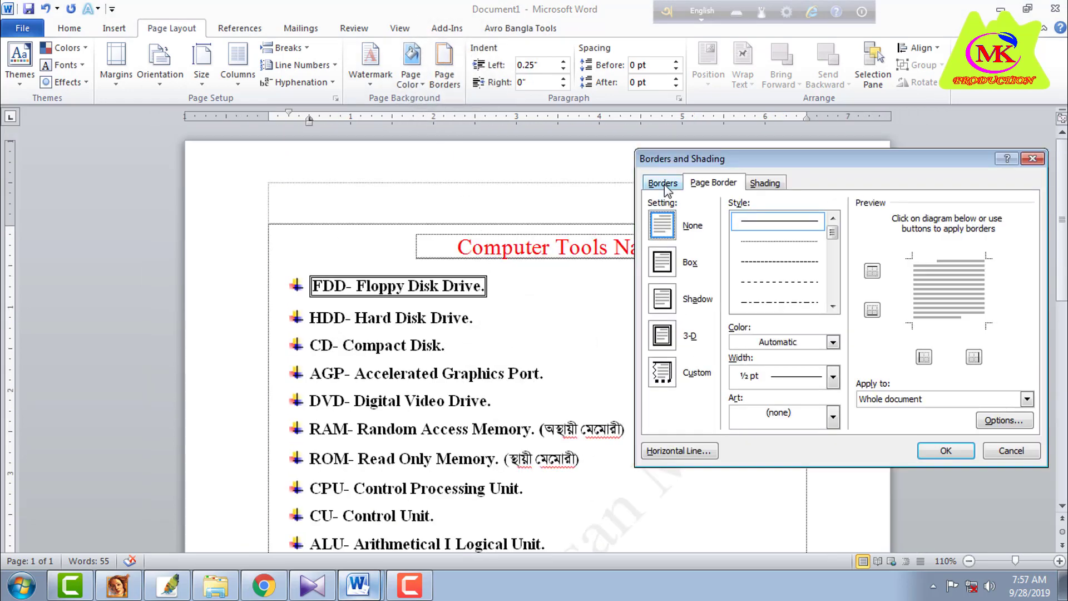
left_click_drag(832, 232, 834, 266)
left_click(778, 302)
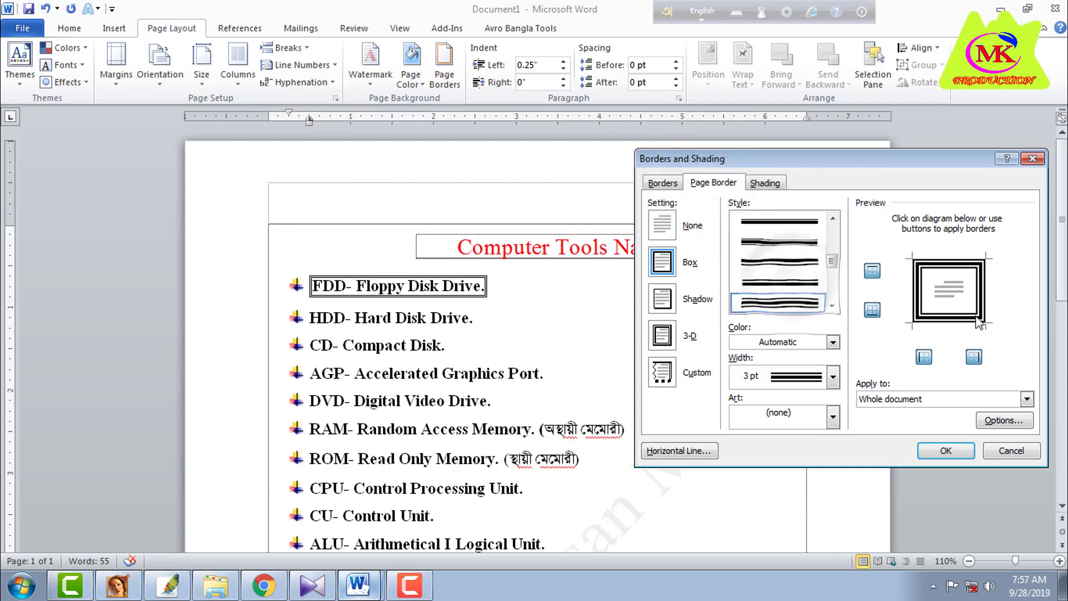
left_click(946, 454)
Step: Examine the page border around the whole page and the boxed "FDD- Floppy Disk Drive." line at several zoom levels
scroll(561, 373, "down", 6)
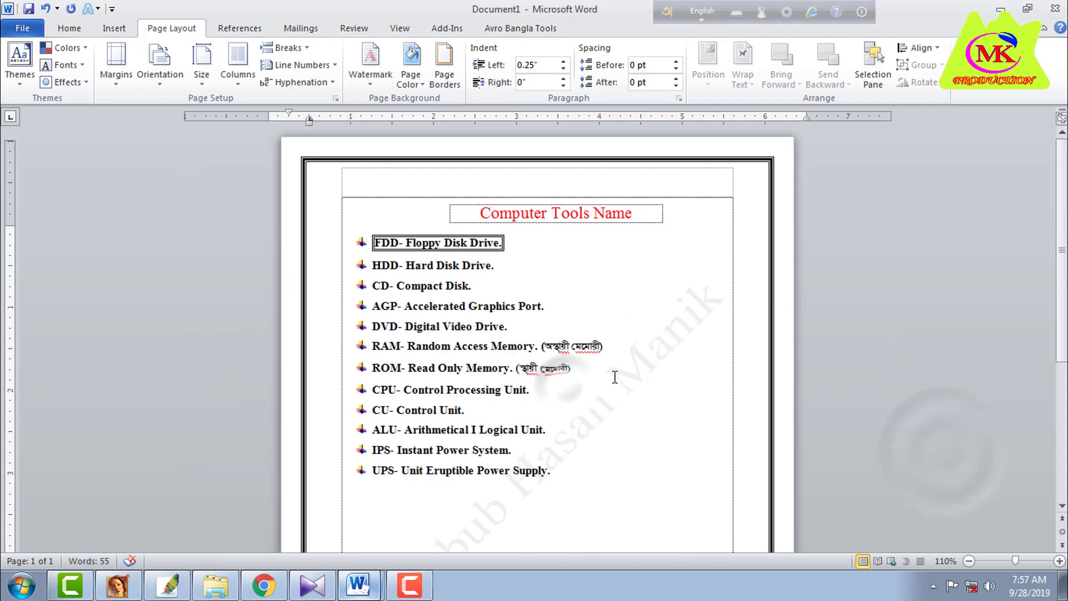
scroll(404, 346, "up", 10)
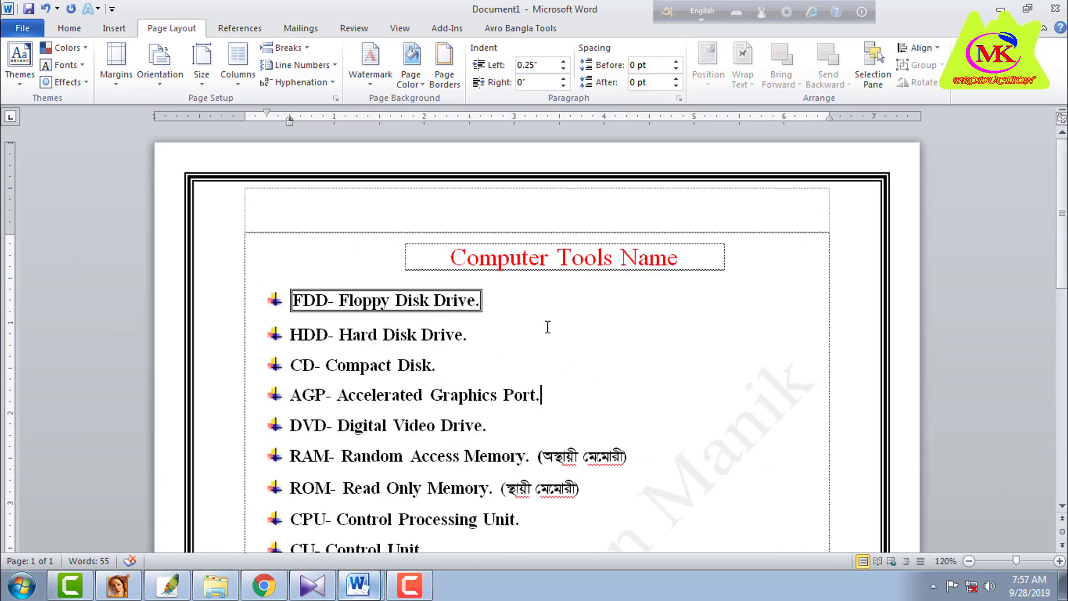
scroll(770, 328, "down", 3)
scroll(772, 327, "up", 12)
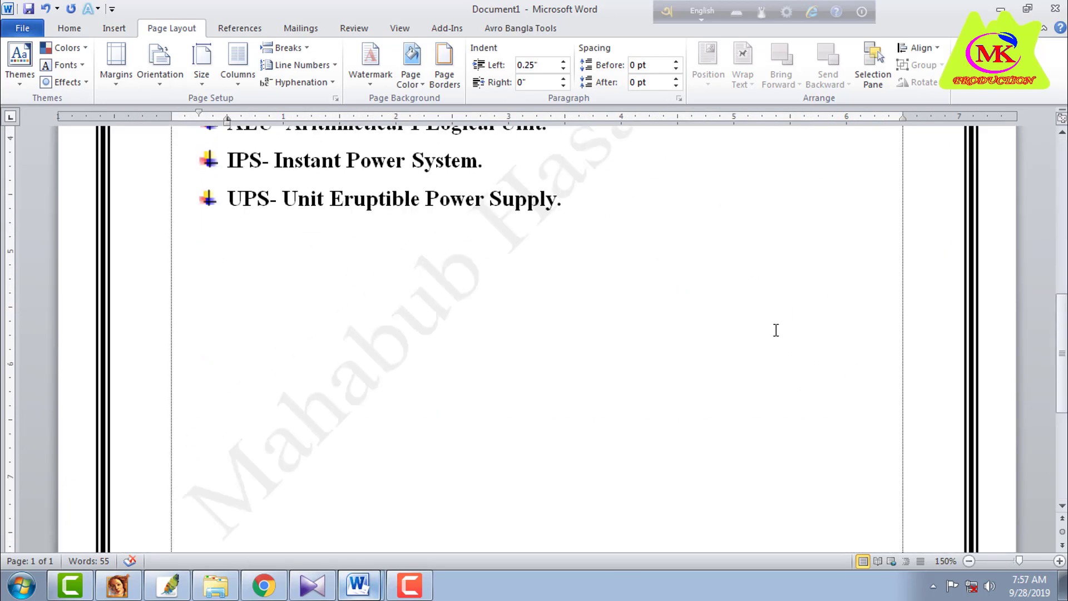
scroll(729, 356, "down", 11)
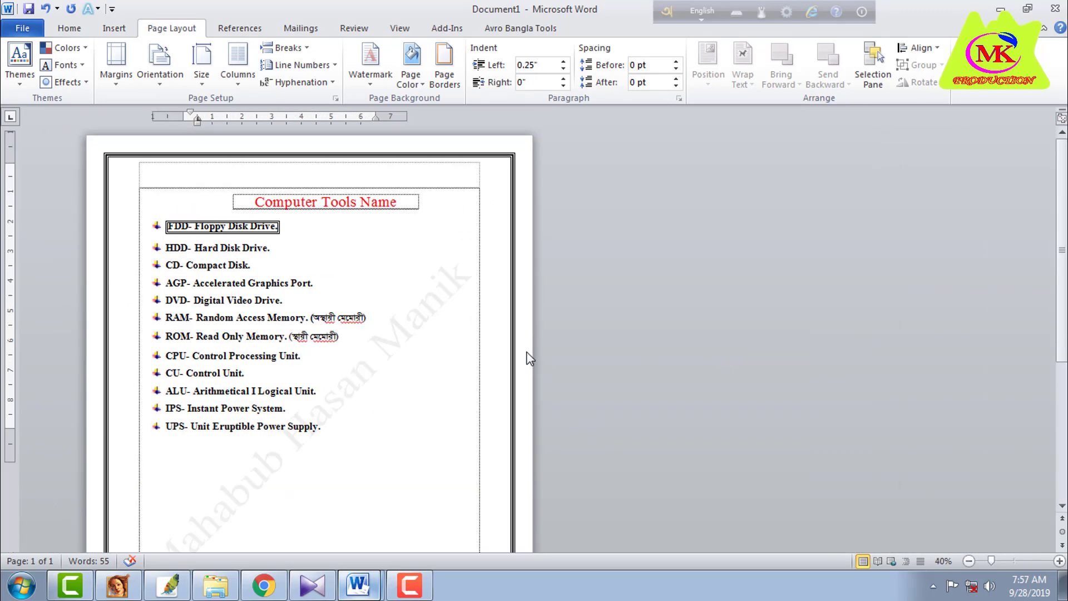
scroll(527, 358, "up", 8)
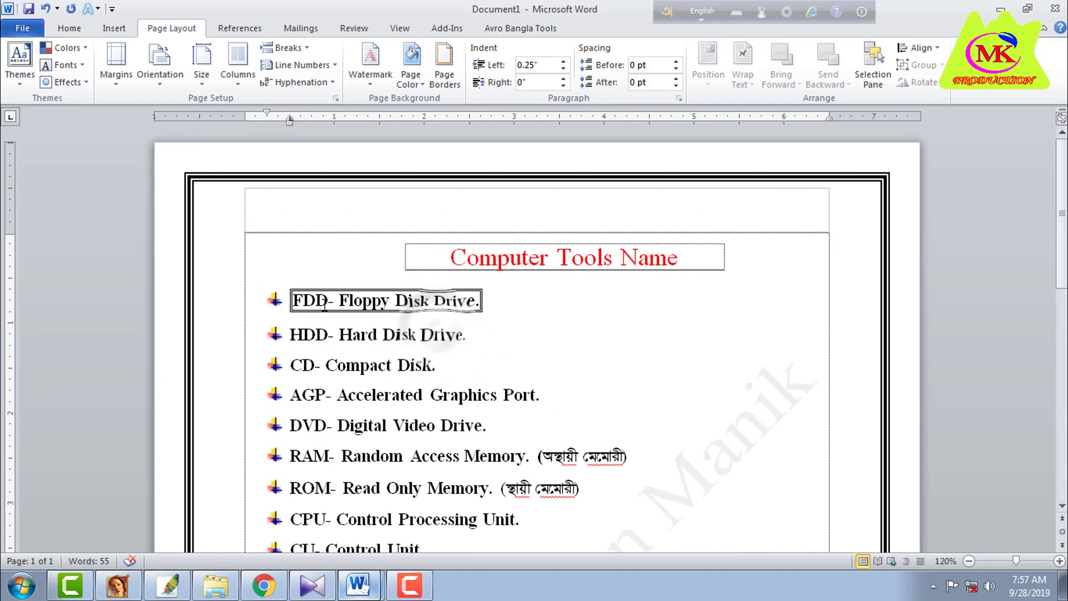
left_click_drag(292, 302, 472, 305)
left_click(469, 304)
scroll(512, 335, "up", 3)
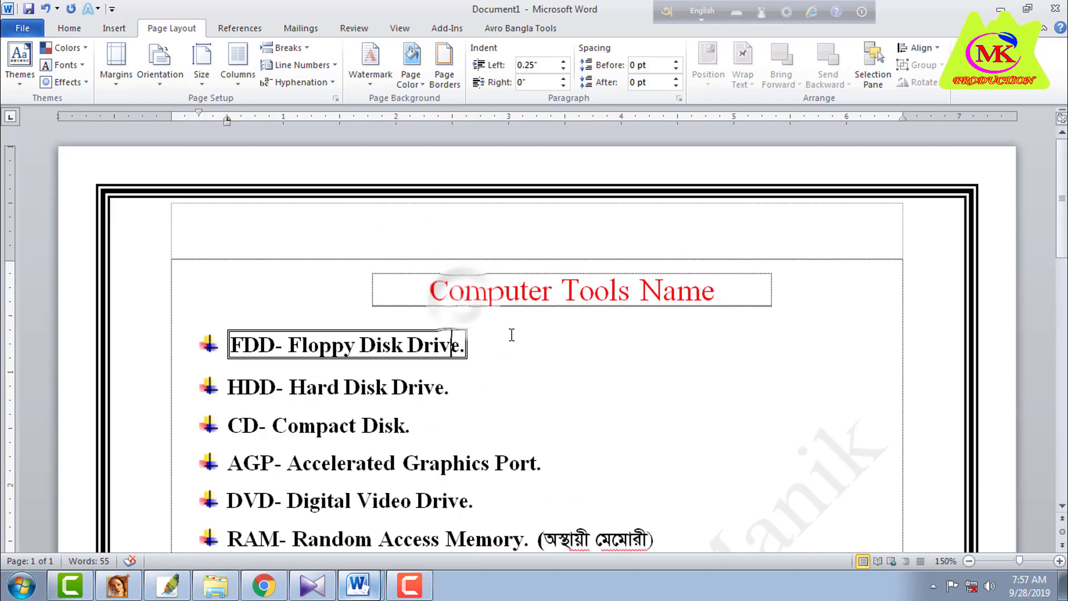
scroll(511, 335, "down", 4)
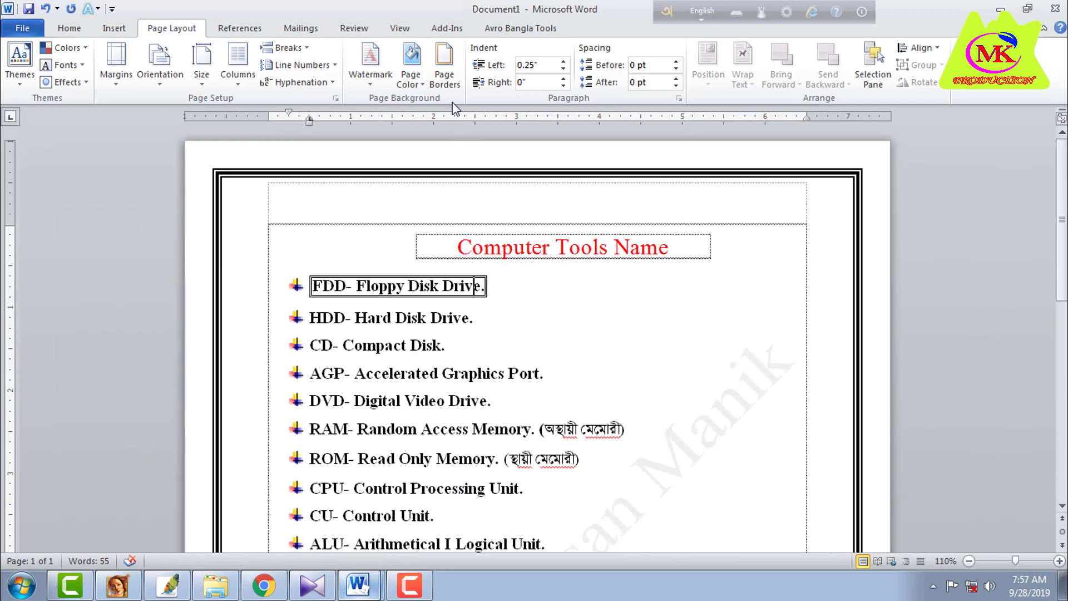
Step: Set the page border's top and bottom margins to 20 pt in the border options, measured from the edge of the page
left_click(444, 56)
left_click(768, 183)
left_click(726, 183)
left_click(1005, 421)
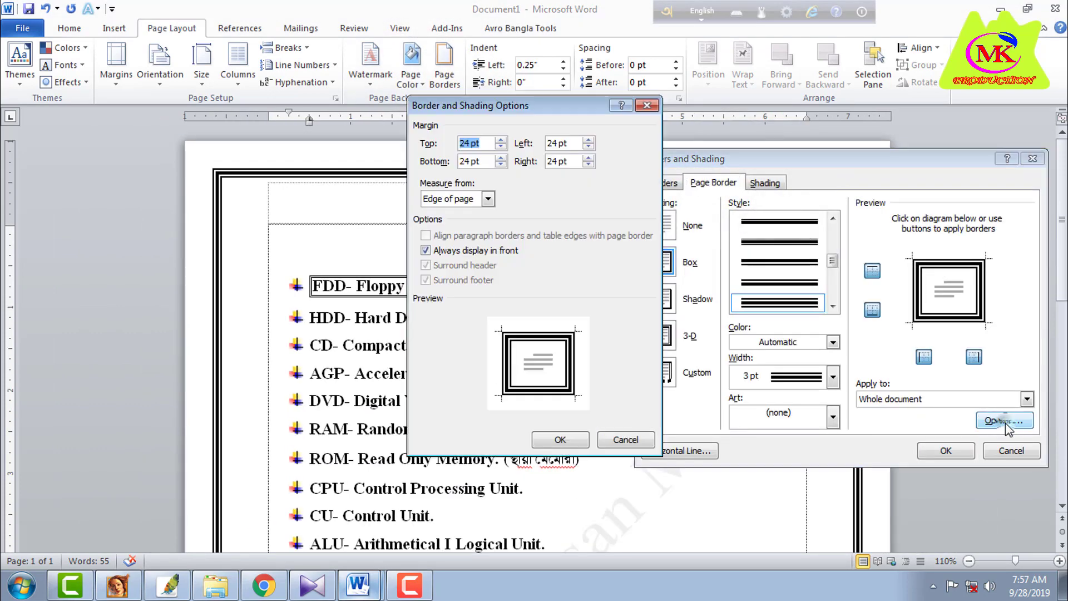
left_click_drag(577, 110, 750, 126)
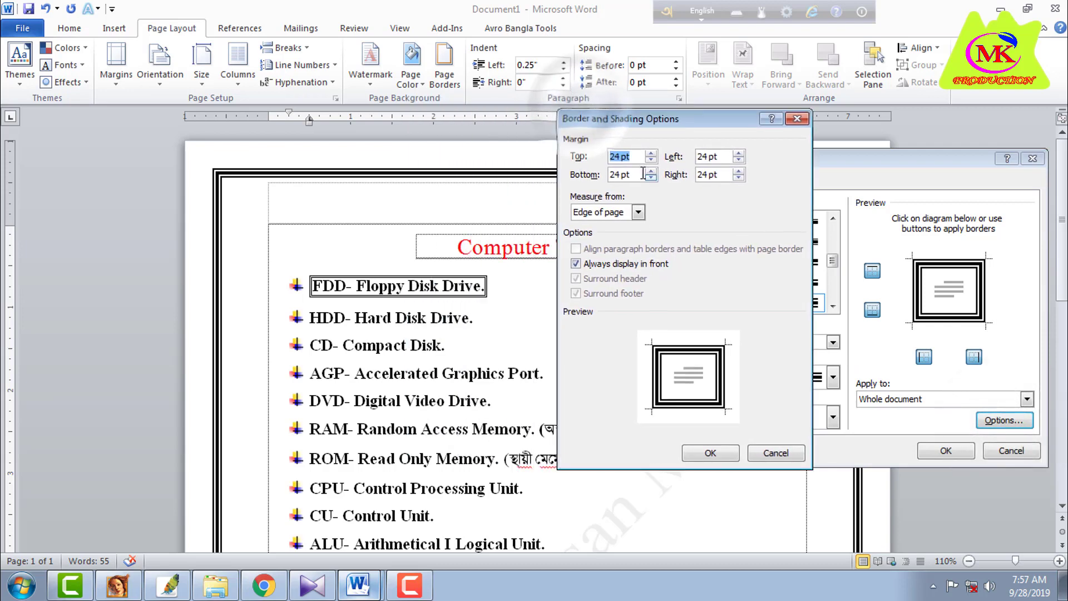
left_click(651, 160)
left_click(651, 160)
left_click(651, 160)
left_click(650, 160)
left_click(652, 154)
left_click(651, 154)
left_click(652, 154)
left_click(653, 154)
left_click(652, 154)
left_click(652, 155)
left_click(651, 178)
left_click(651, 177)
left_click(651, 177)
left_click(650, 177)
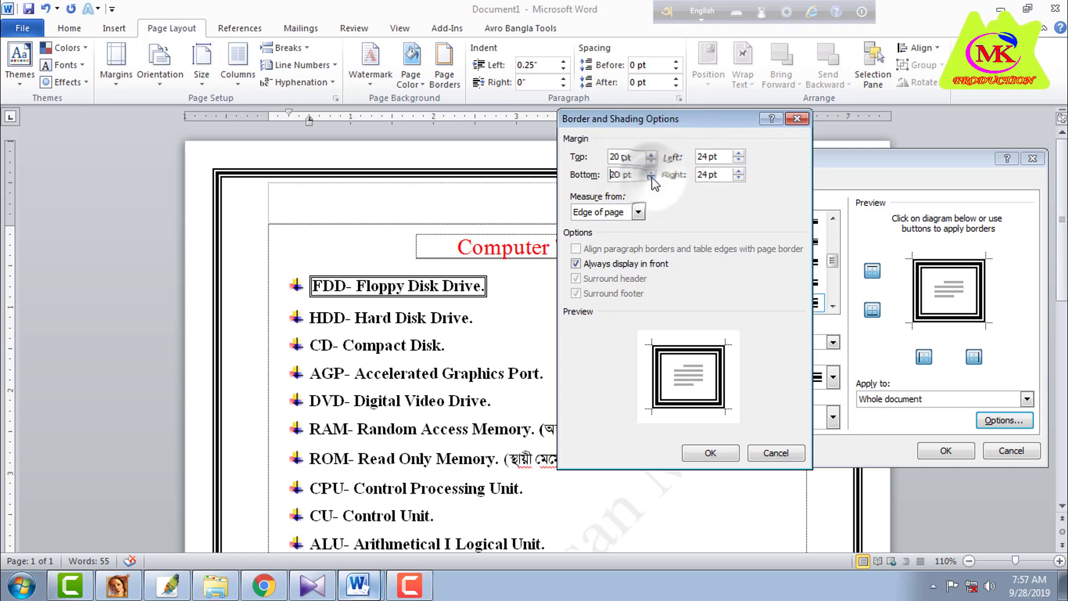
Step: Set the page border's right and left margins to 20 pt and apply the border changes to the whole document
left_click(738, 178)
left_click(738, 160)
left_click(738, 161)
left_click(738, 161)
left_click(738, 161)
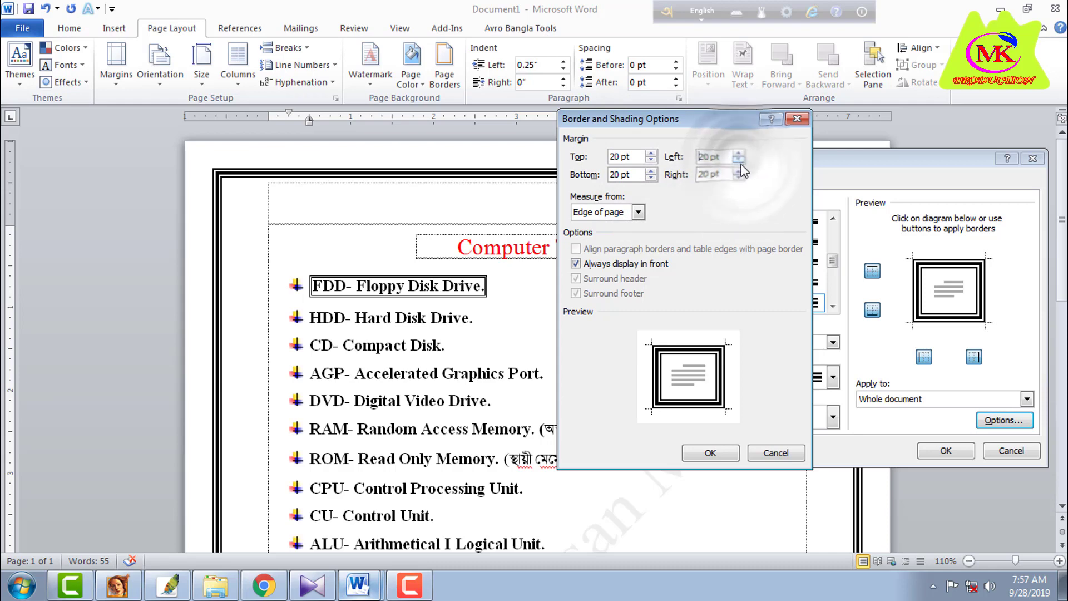
left_click(707, 454)
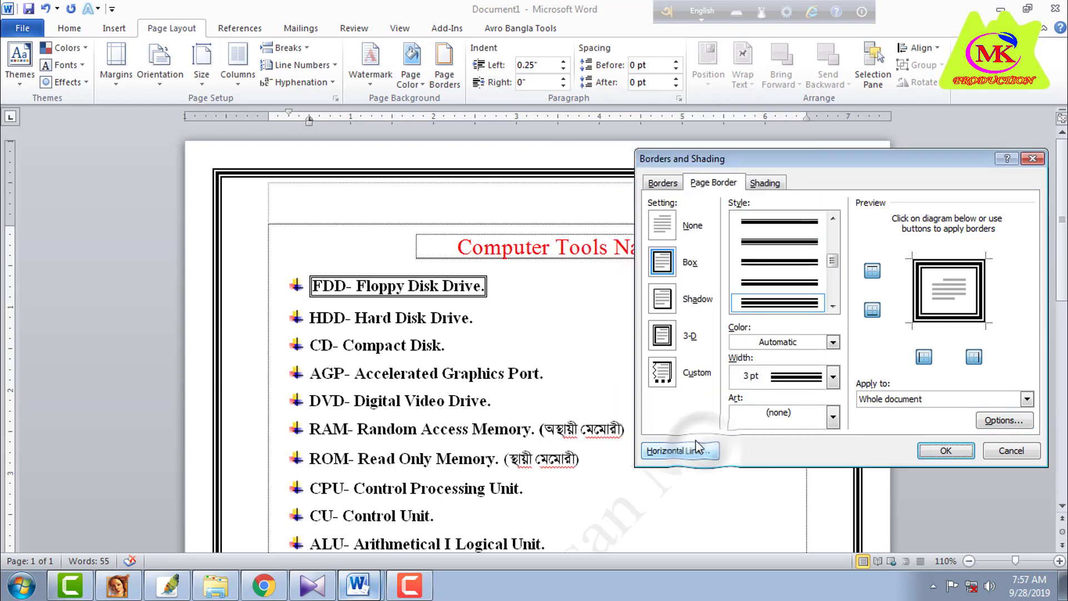
left_click(944, 450)
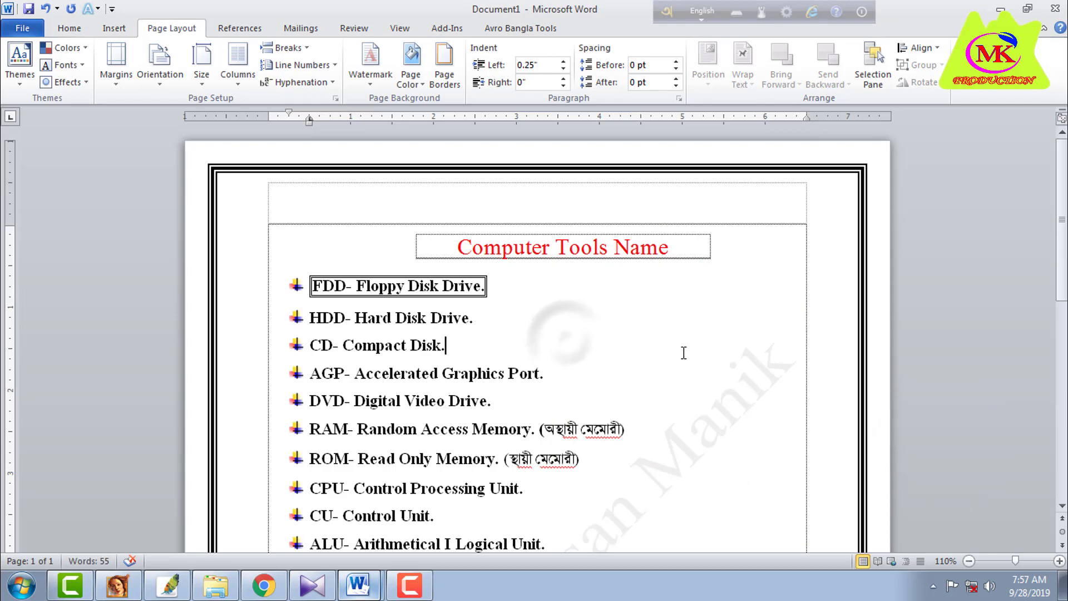
scroll(651, 365, "down", 3)
scroll(522, 330, "up", 5)
scroll(522, 330, "up", 1)
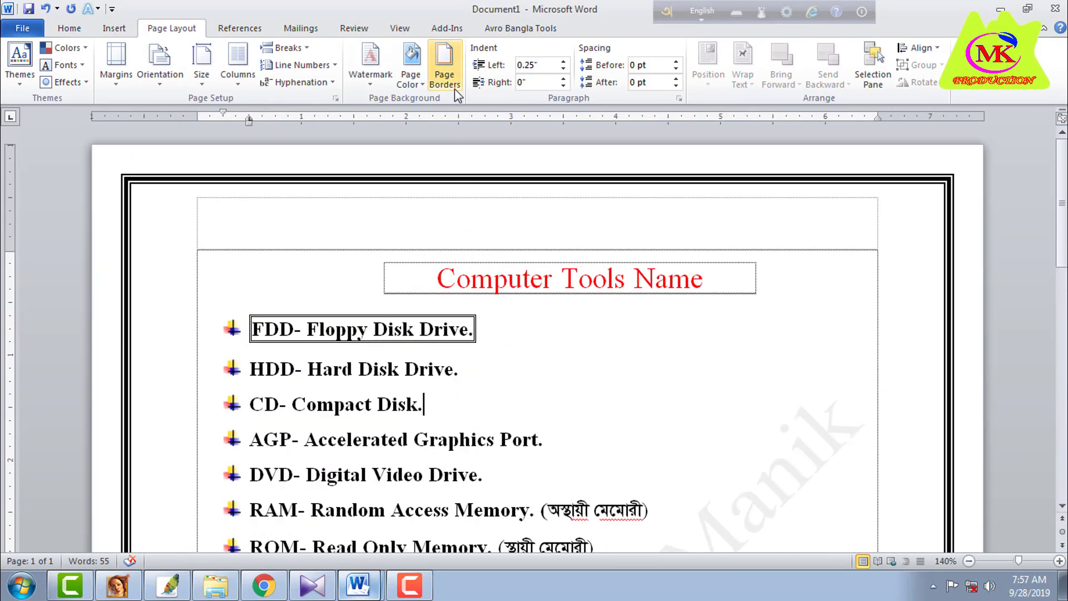
Step: Review the shading settings, the paragraph border settings and the border's distance-from-text options
left_click(444, 66)
left_click(764, 184)
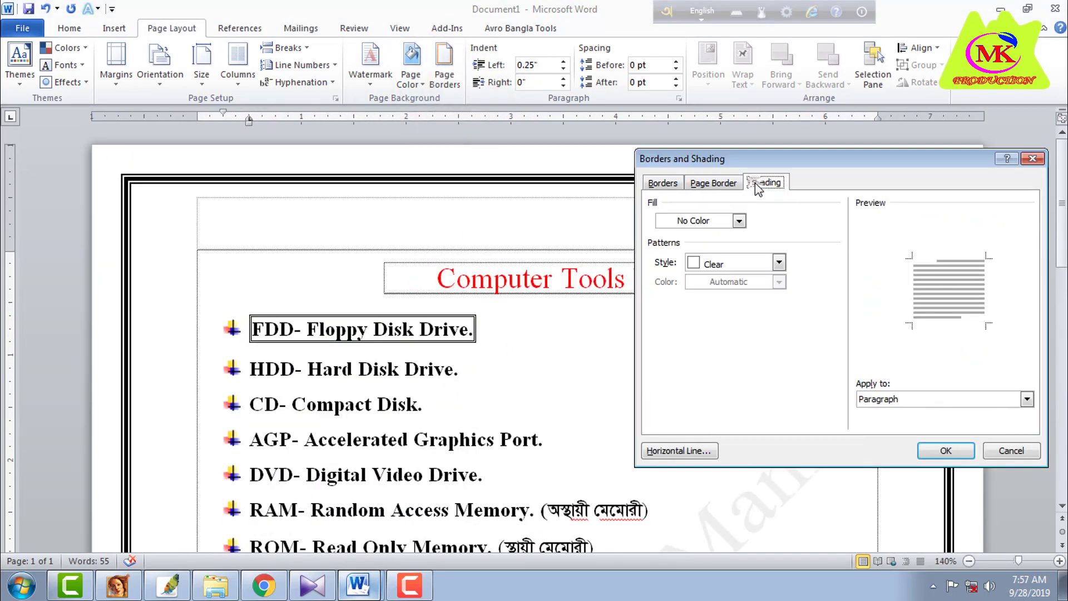
left_click(670, 184)
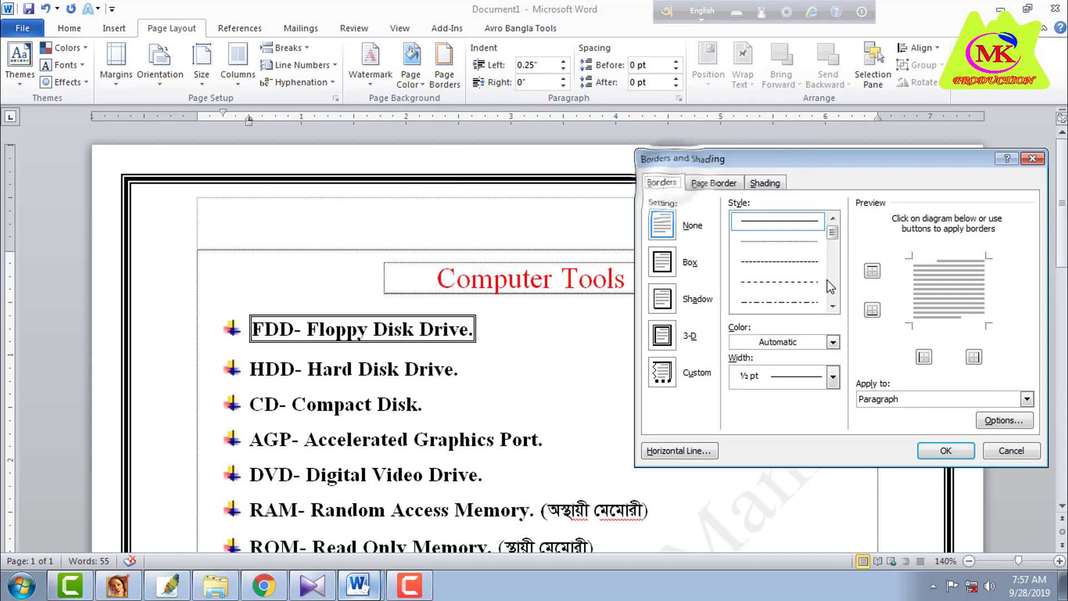
left_click(1016, 420)
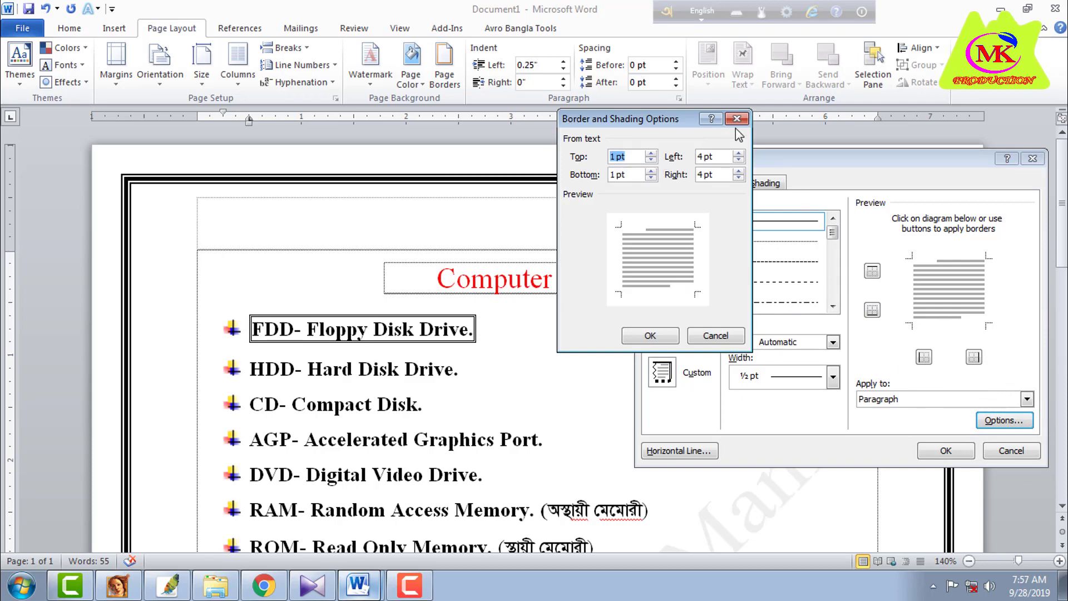
left_click(737, 119)
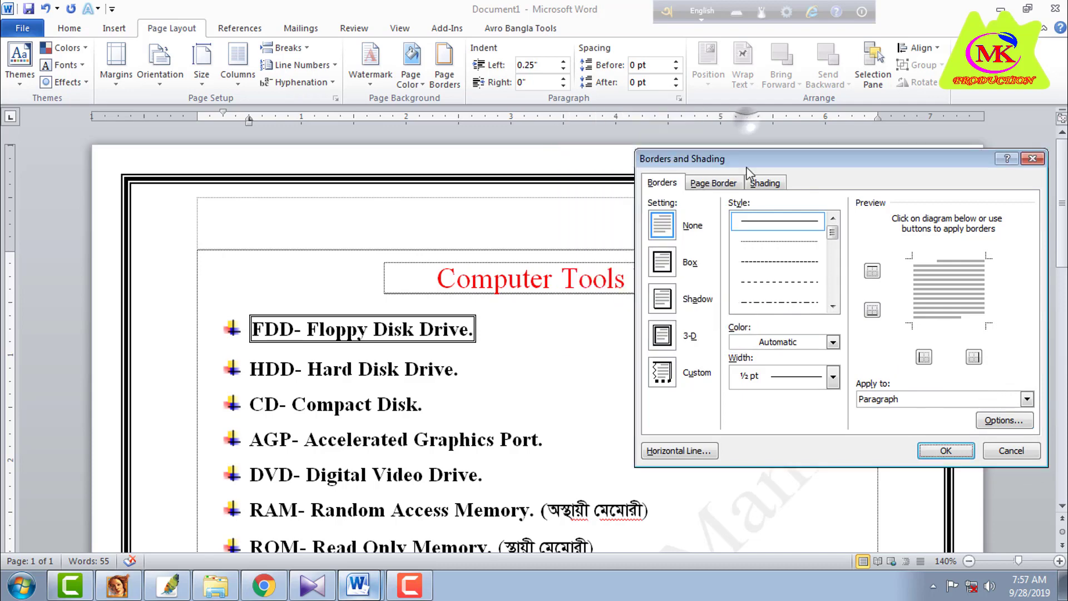
Step: Try to set the paragraph border color to purple for the "CD- Compact Disk." line
left_click(833, 341)
left_click(836, 389)
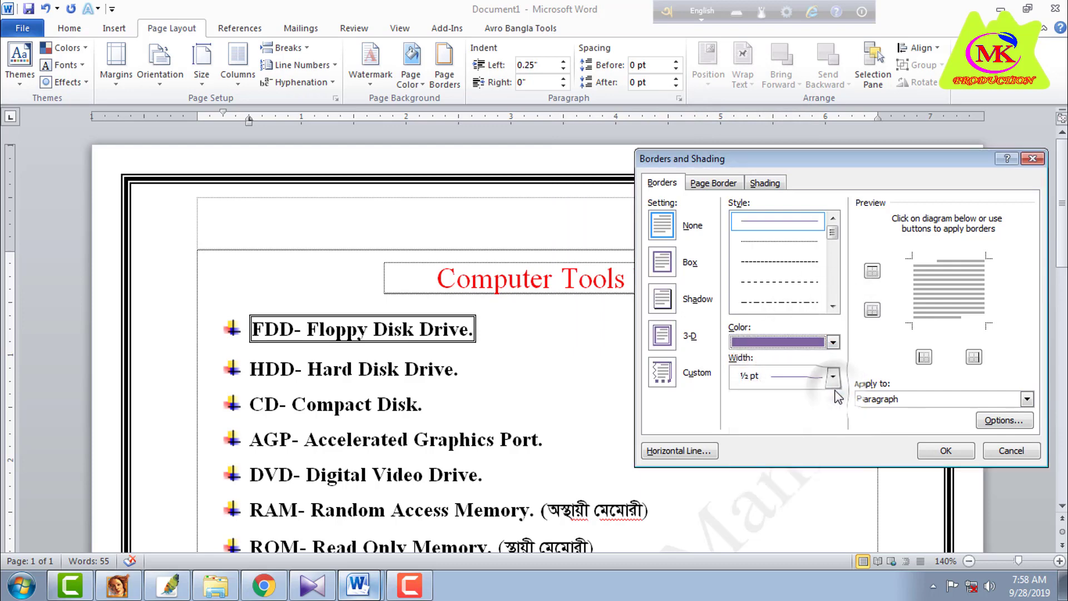
left_click(945, 450)
left_click(614, 385)
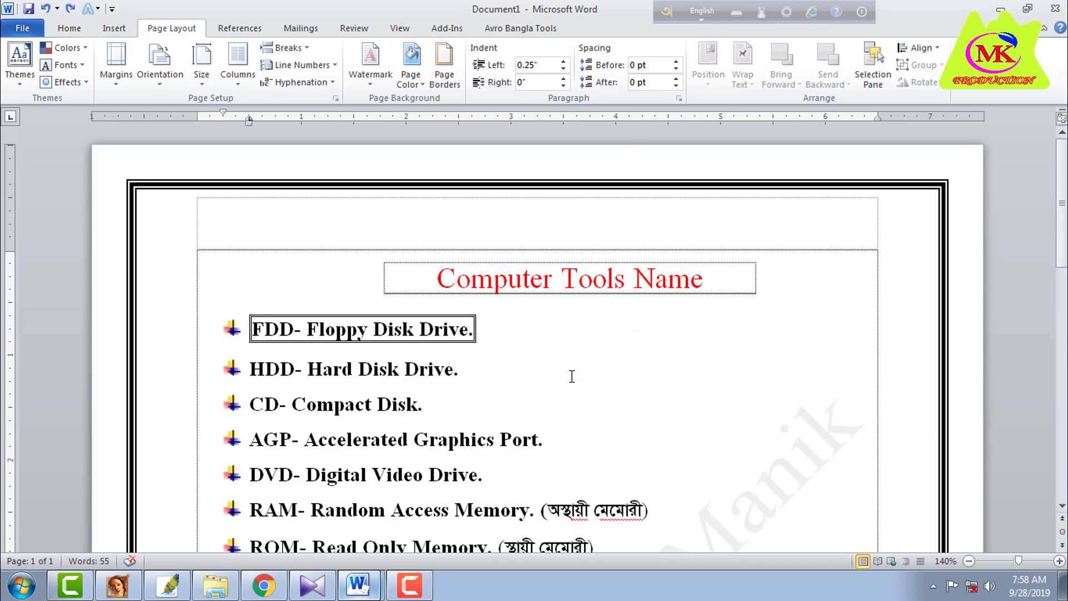
Step: Undo the recent border changes and redo the page border margin change
key("ctrl+z")
key("ctrl+z")
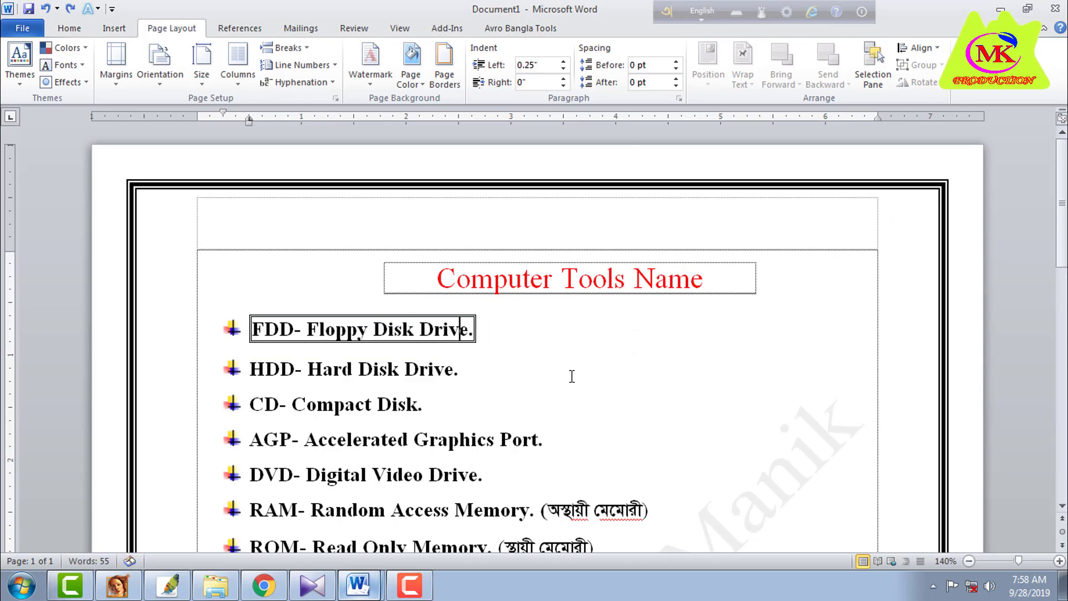
key("ctrl+y")
left_click(528, 360)
Step: Try adding "Com" at the start of the "Computer Tools Name" title and remove it again
scroll(511, 349, "up", 5)
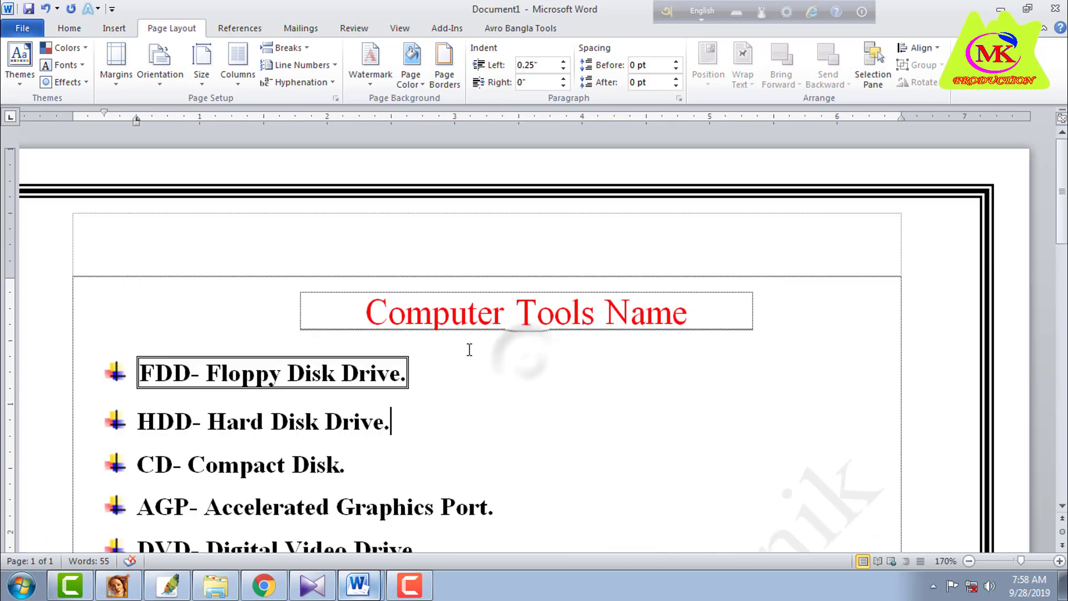
scroll(483, 317, "down", 13)
scroll(490, 334, "up", 6)
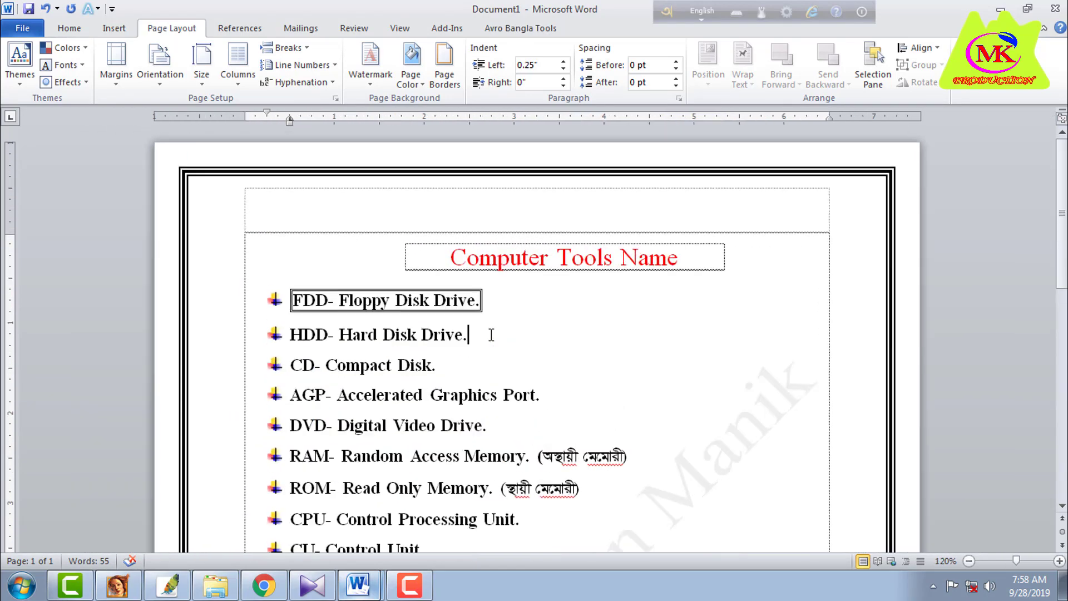
scroll(519, 336, "down", 3)
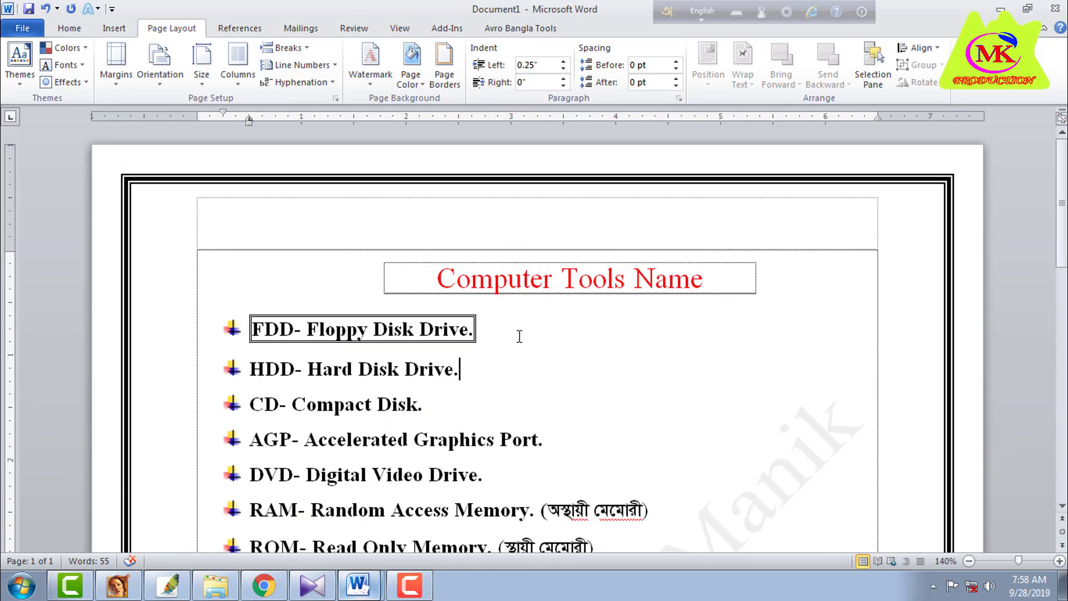
scroll(519, 336, "up", 8)
scroll(518, 336, "up", 1)
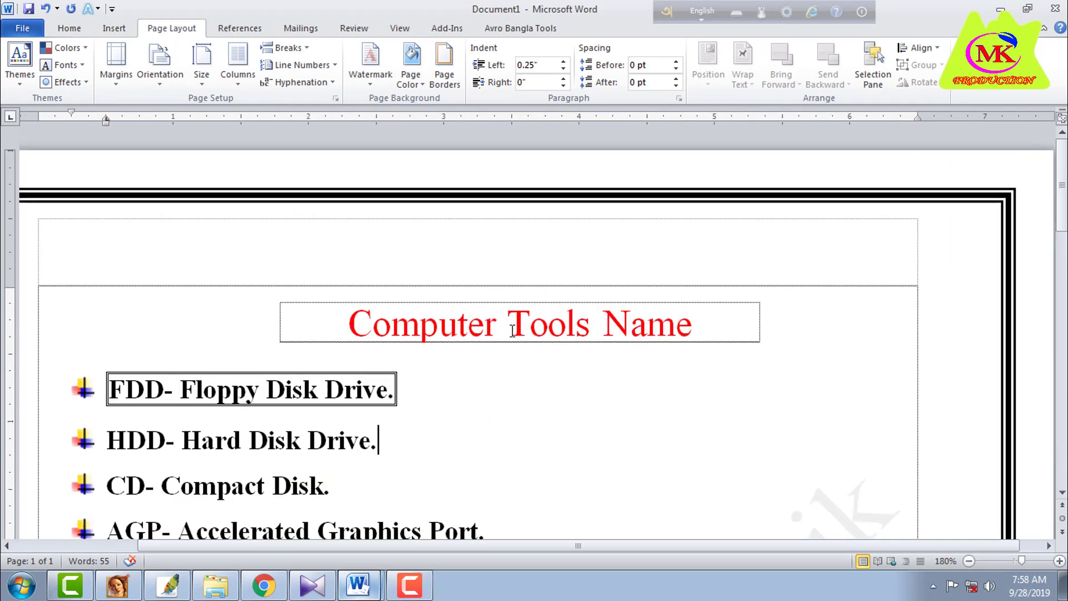
mouse_move(349, 328)
left_mouse_down()
mouse_move(727, 353)
mouse_move(762, 332)
mouse_move(694, 334)
left_mouse_up()
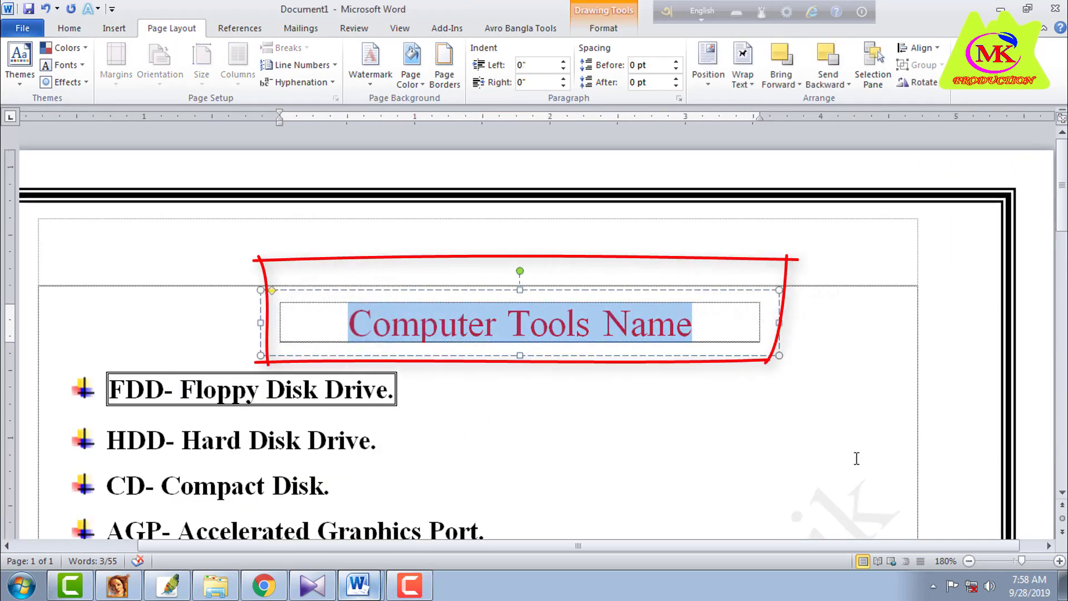
key("Left")
type("Com")
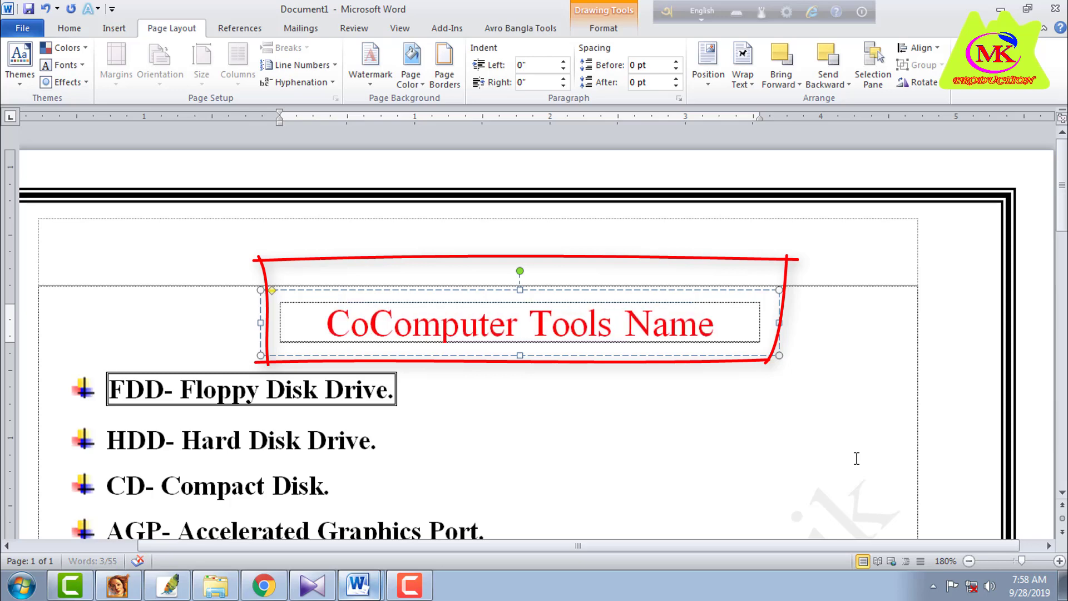
key("BackSpace")
key("BackSpace")
key("BackSpace")
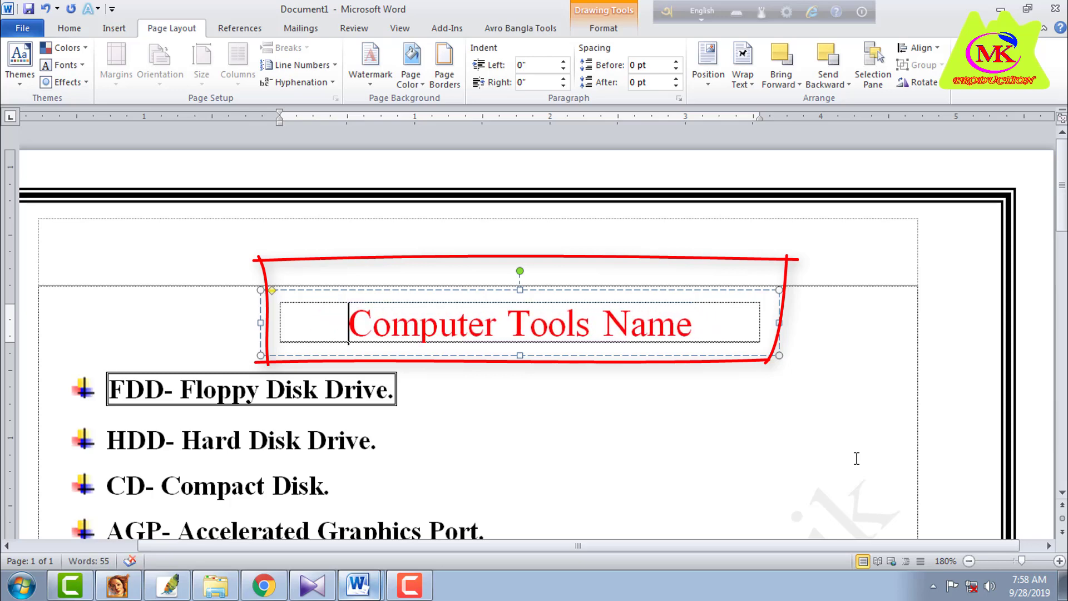
Step: Delete the "Computer Tools Name" text from the title box
key("Delete")
key("Delete")
key("Delete")
key("Delete")
key("Delete")
key("Delete")
key("Delete")
key("Delete")
key("Delete")
key("Delete")
key("Delete")
key("Delete")
key("Delete")
key("Delete")
key("Delete")
key("Delete")
key("Delete")
key("Delete")
key("Delete")
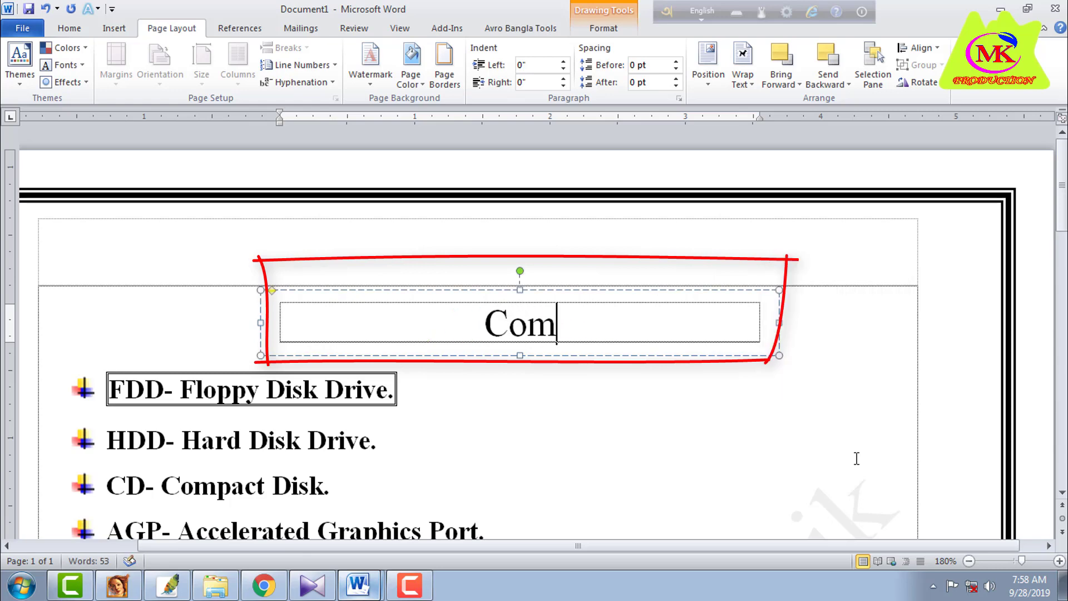
Step: Enter "Computer Tools Name" in the emptied title box
type("Computer Tools NBam")
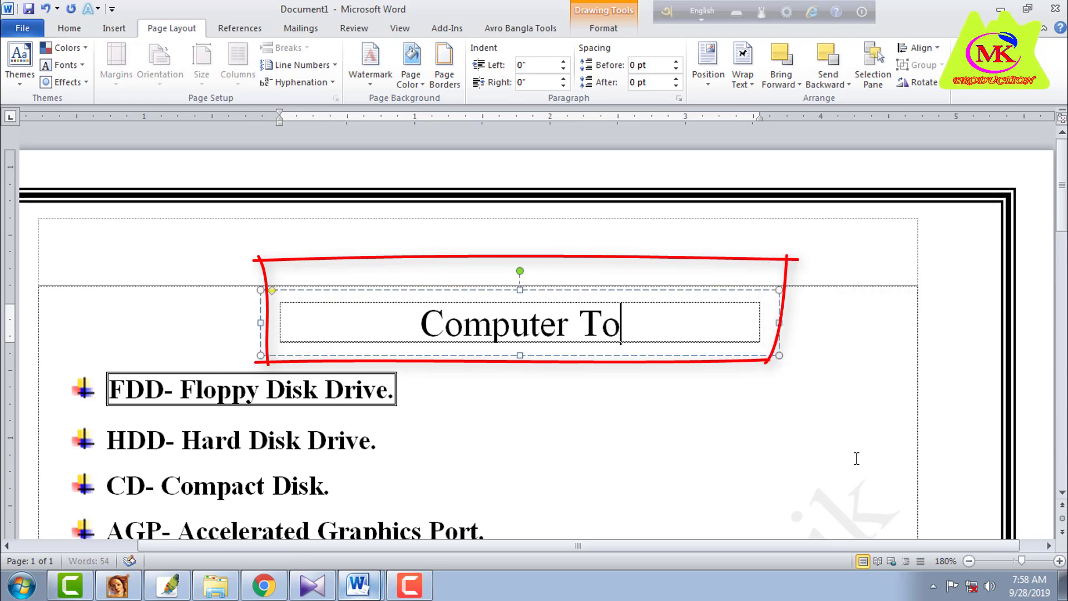
key("BackSpace")
key("BackSpace")
key("BackSpace")
type("ame")
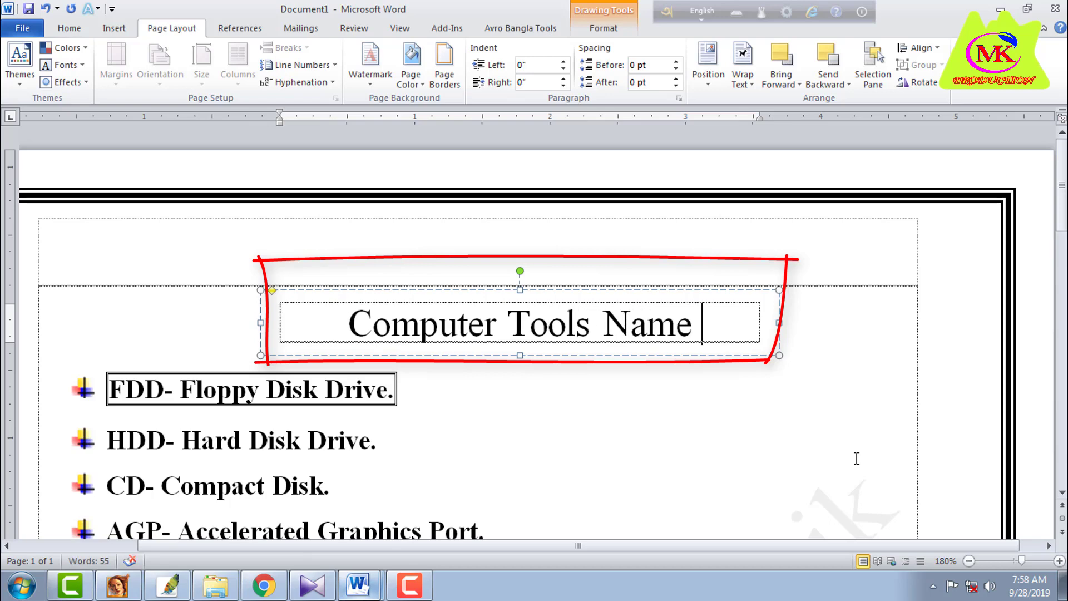
Step: Undo the retyping of the title and the deletion of its letters one by one back to "mputer Tools Name"
key("ctrl+z")
key("ctrl+z")
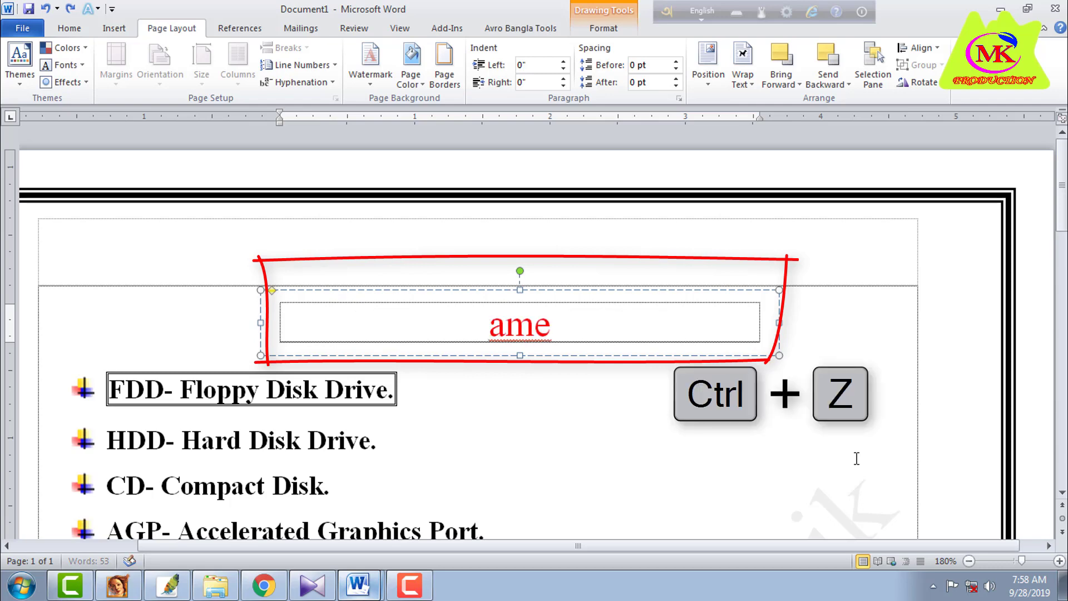
key("ctrl+z")
key("ctrl+z")
key("ctrl+z")
key("ctrl+z")
key("ctrl+z")
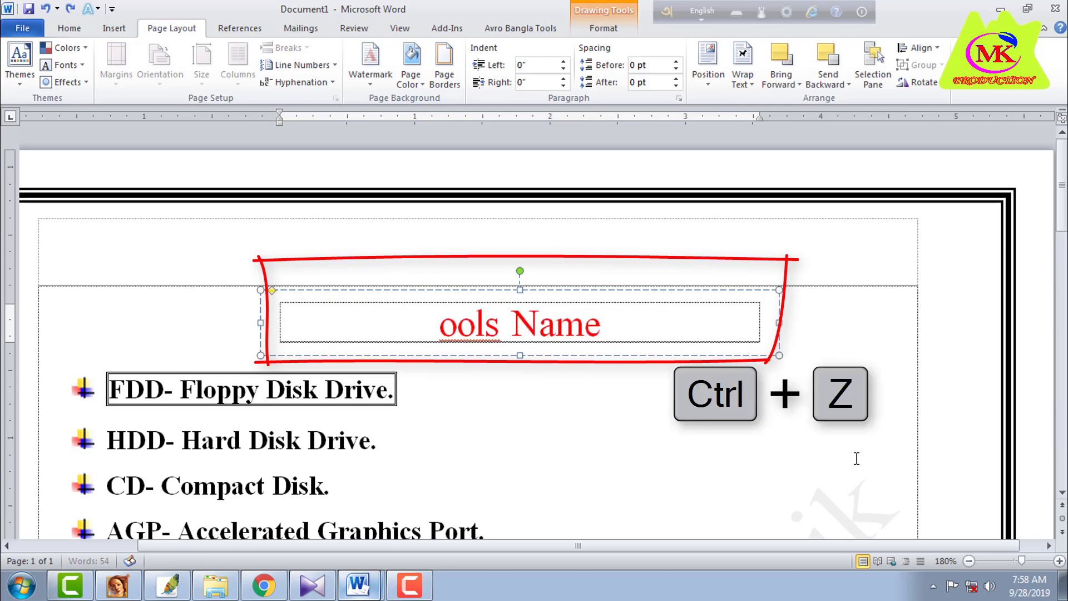
key("ctrl+z")
key("ctrl+z")
key("ctrl+z")
key("ctrl+z")
key("ctrl+z")
key("ctrl+z")
key("ctrl+z")
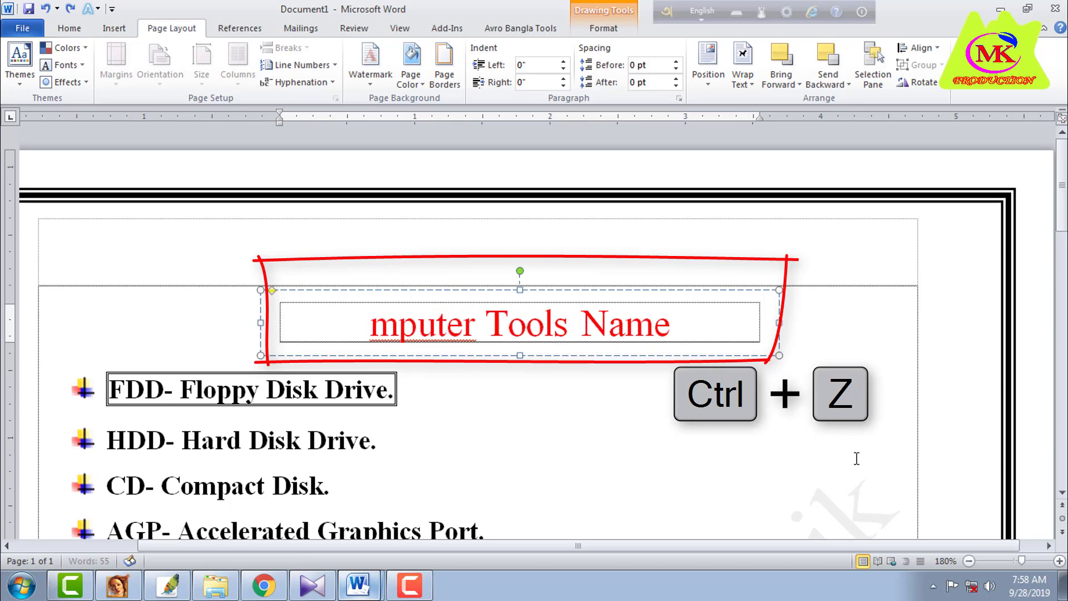
Step: Redo the letter-by-letter deletion in the title box until only "Name" remains
key("ctrl+y")
key("ctrl+y")
key("ctrl+y")
key("ctrl+y")
key("ctrl+y")
key("ctrl+y")
key("ctrl+y")
key("ctrl+y")
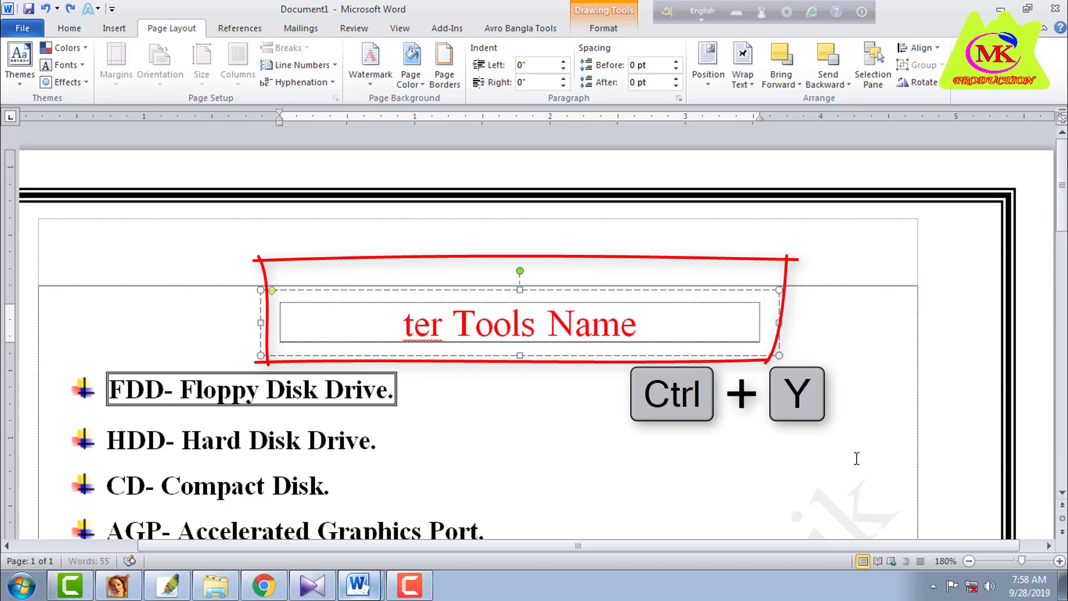
key("ctrl+y")
key("ctrl+y")
key("ctrl+y")
key("ctrl+y")
key("ctrl+y")
key("ctrl+y")
key("ctrl+y")
key("ctrl+y")
key("ctrl+y")
key("ctrl+y")
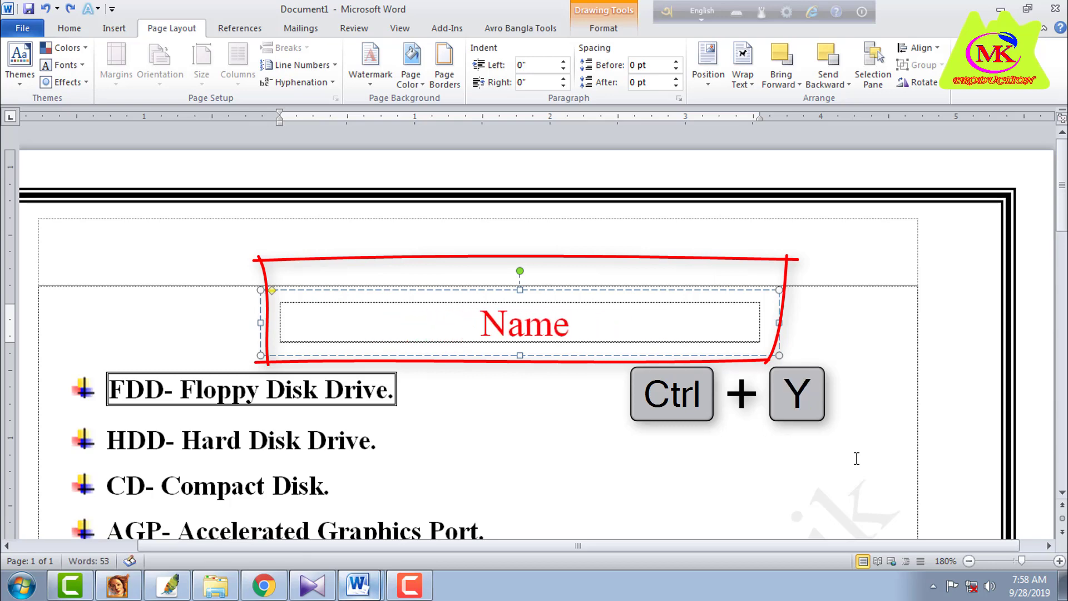
Step: Undo the title deletions again, one letter at a time, back to "ools Name"
key("ctrl+z")
key("ctrl+z")
key("ctrl+z")
key("ctrl+z")
key("ctrl+z")
key("ctrl+z")
key("ctrl+z")
key("ctrl+z")
key("ctrl+z")
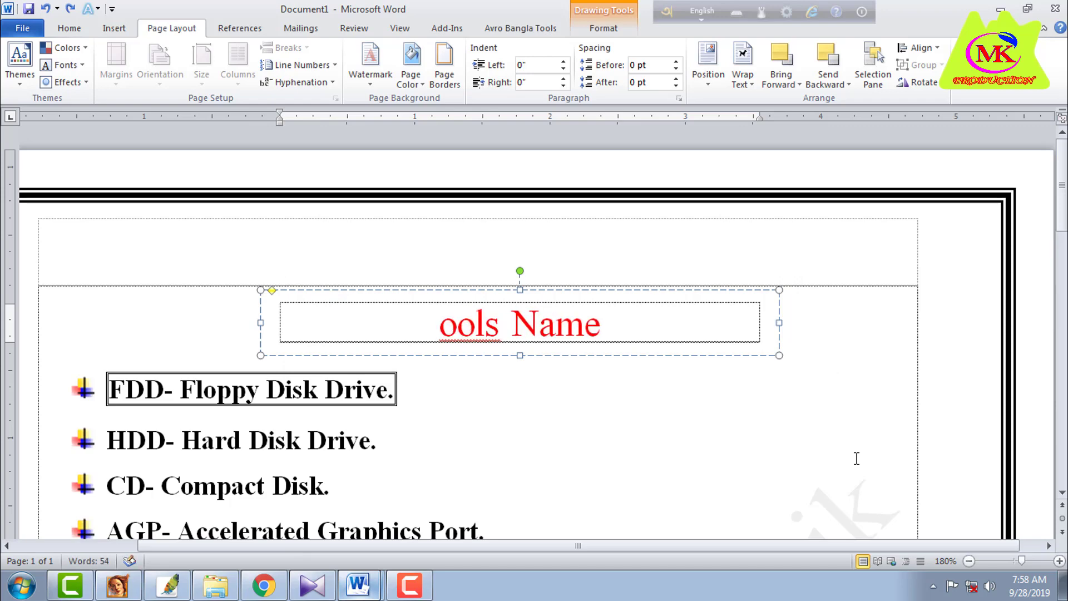
Step: Redo the removal of "ools" in front of "Name" in the title box
key("ctrl+y")
key("ctrl+y")
key("ctrl+y")
key("ctrl+y")
key("ctrl+y")
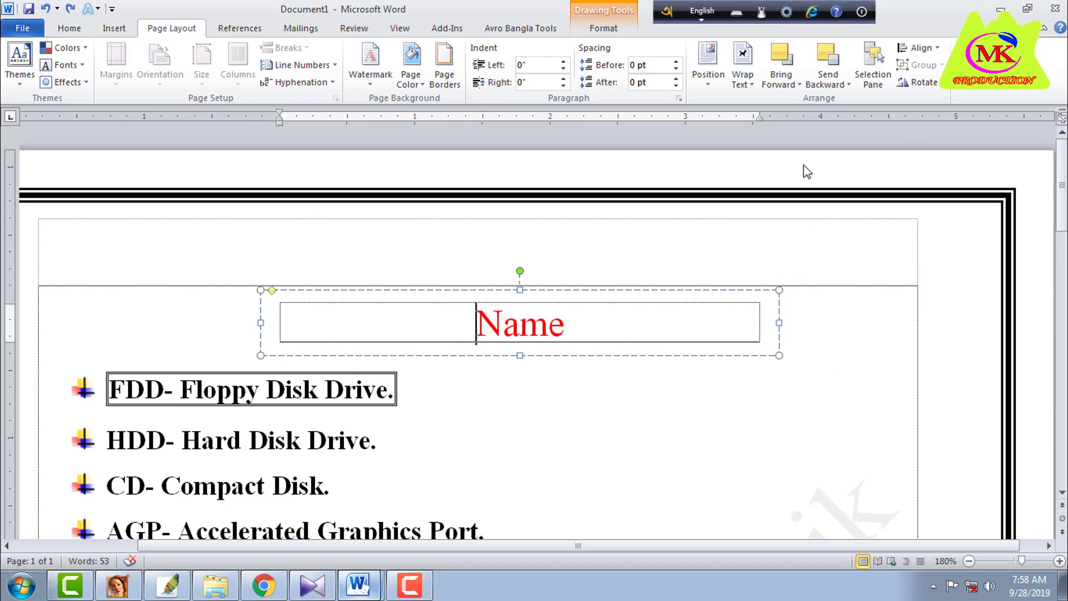
Step: Leave the title box and close the document without saving the changes
left_click(610, 398)
scroll(620, 389, "down", 11)
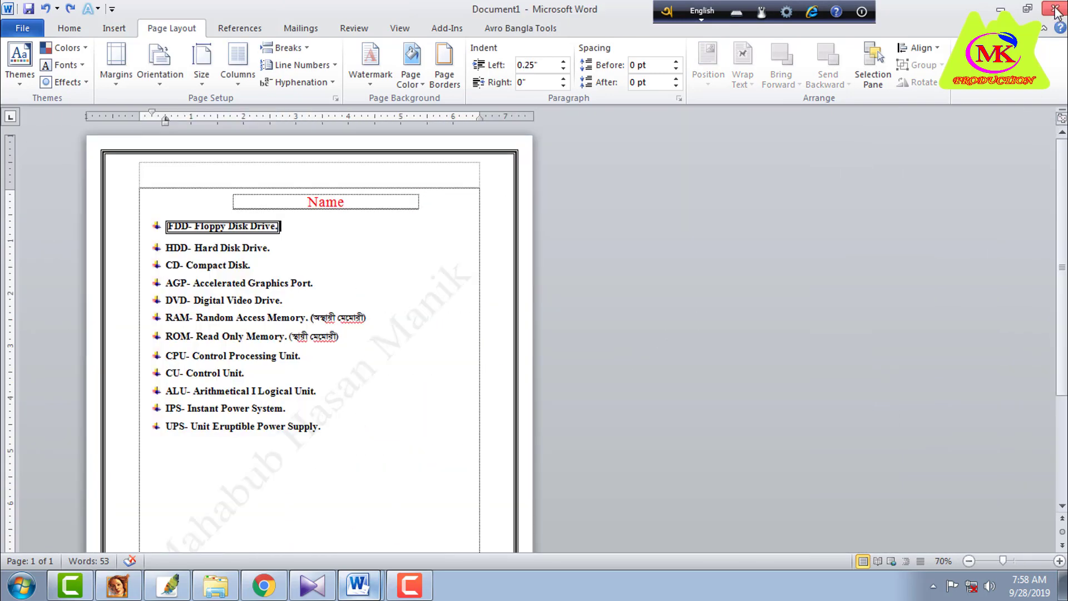
left_click(1055, 9)
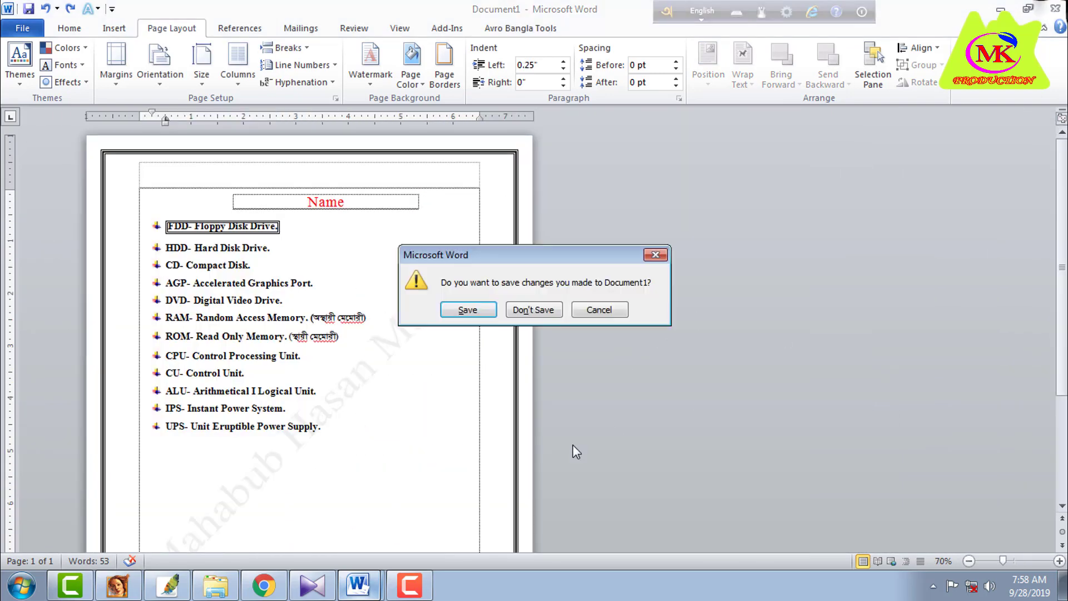
left_click(535, 310)
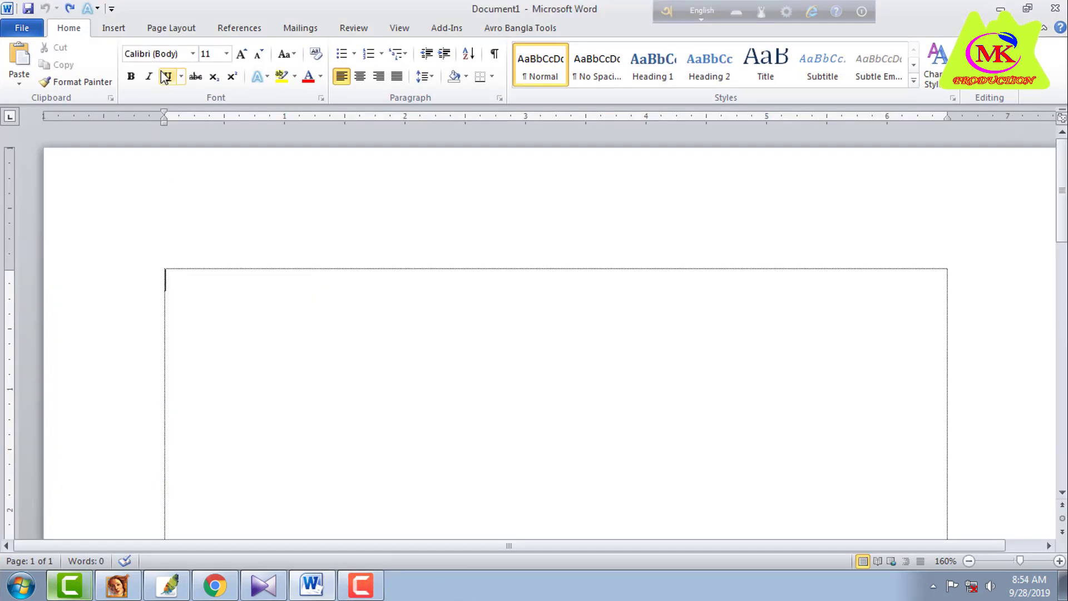
Step: Insert a table with 3 columns and 30 rows and align its outer edges with the page margins
left_click(112, 30)
left_click(122, 77)
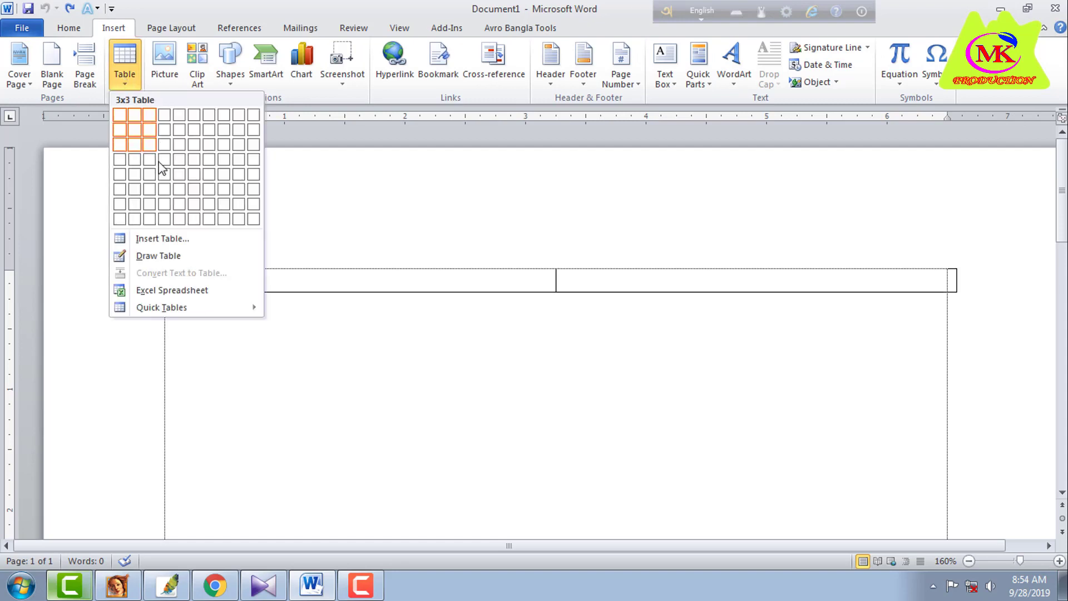
left_click(151, 237)
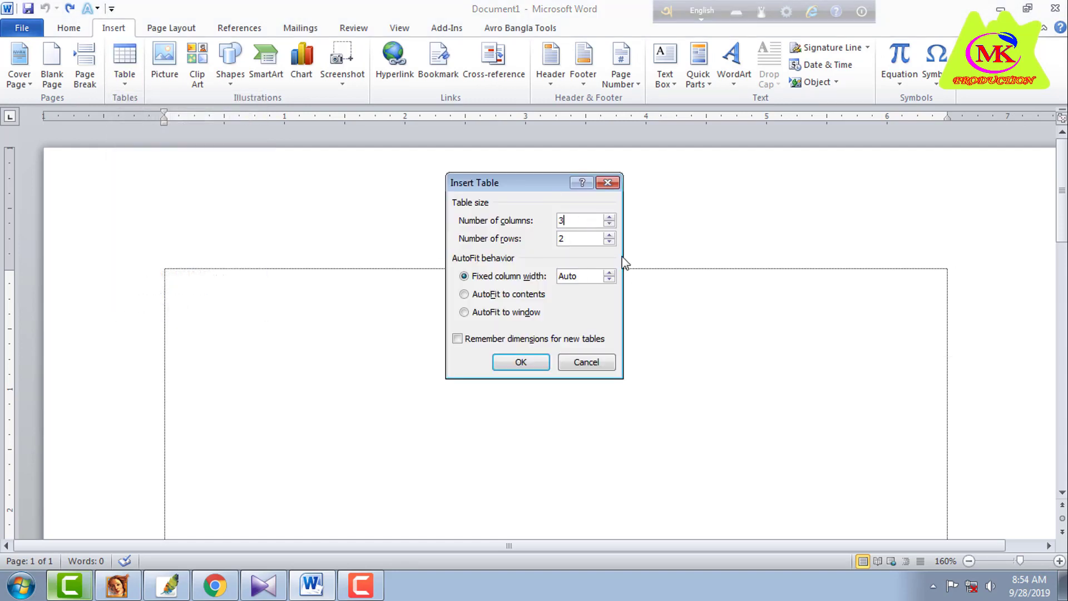
type("20")
key("Return")
scroll(423, 313, "down", 3)
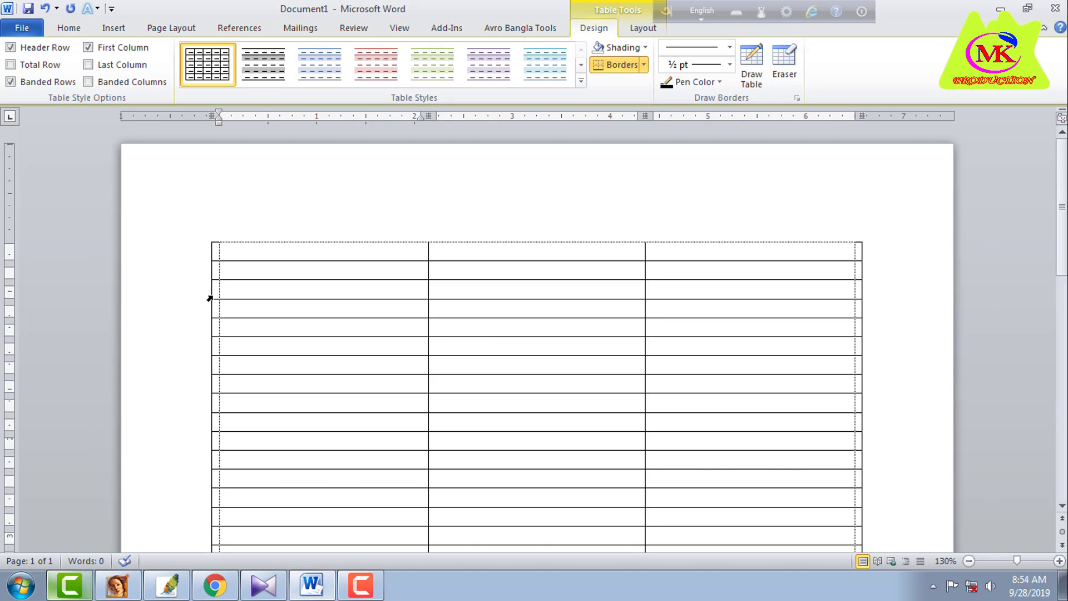
left_click_drag(209, 298, 222, 294)
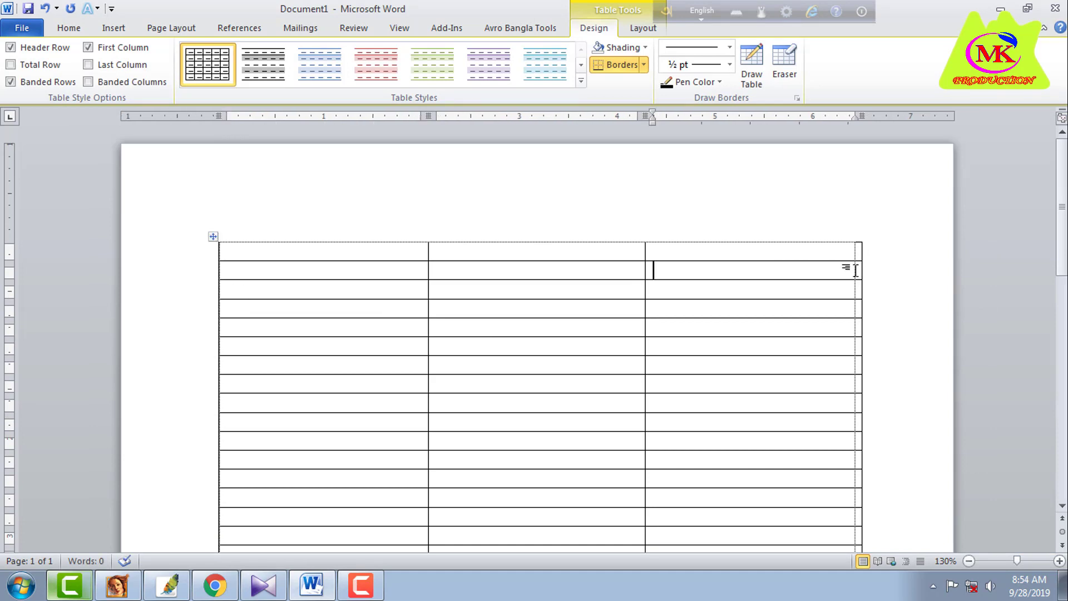
left_click_drag(861, 270, 854, 270)
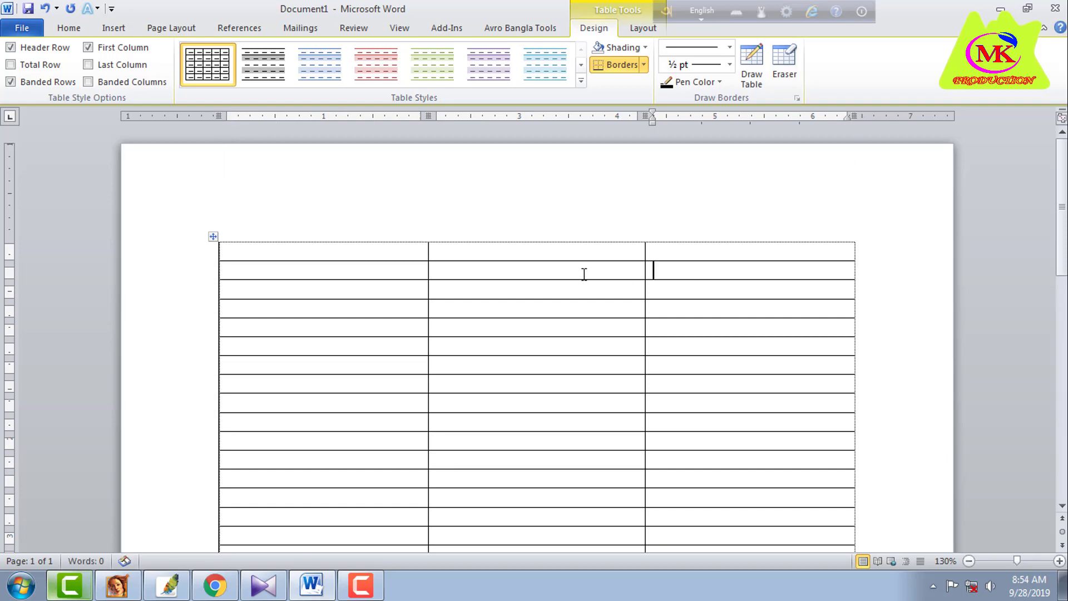
Step: Set the font of the whole table to SutonnyMJ
left_click(379, 251)
scroll(379, 251, "down", 1)
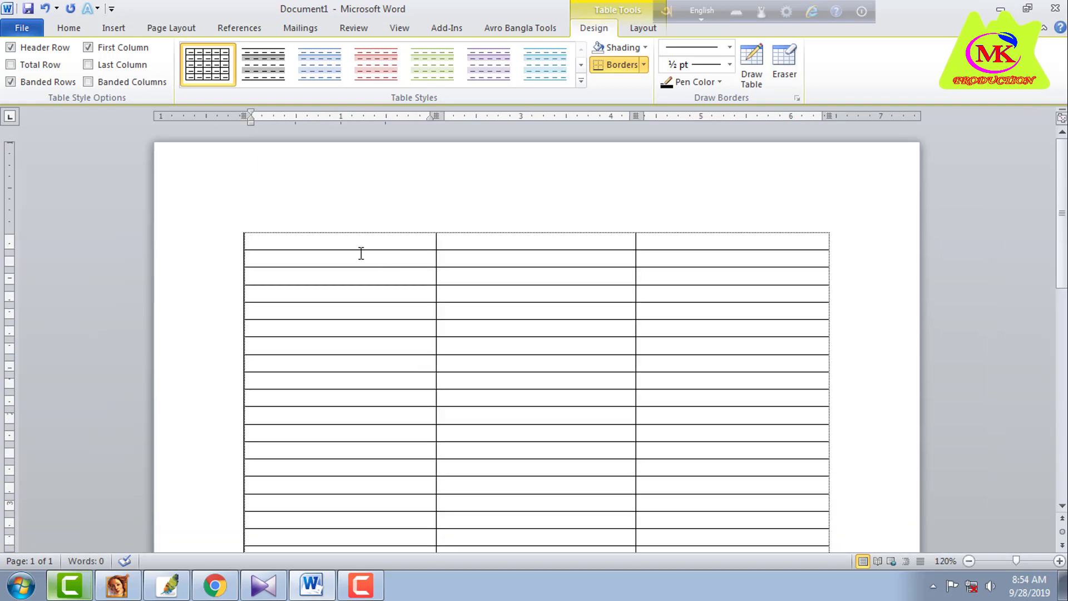
key("ctrl+a")
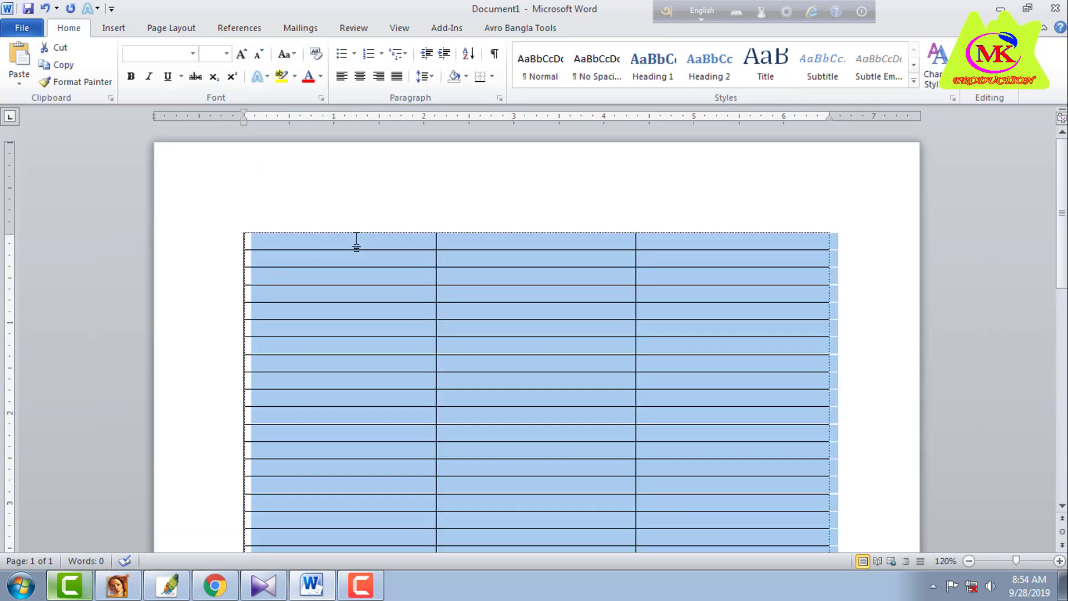
left_click(192, 53)
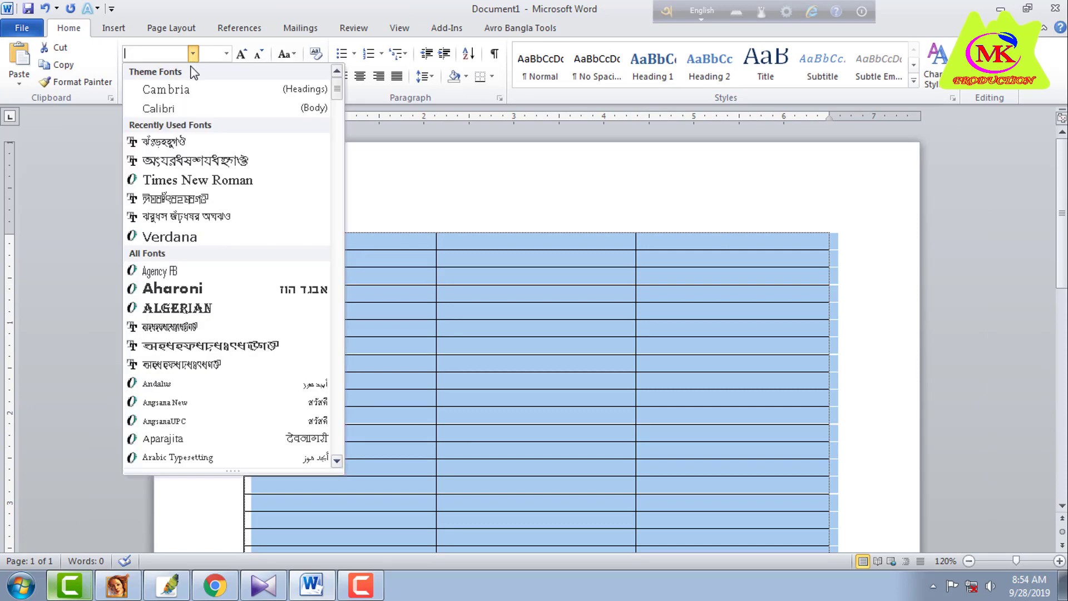
left_click(207, 146)
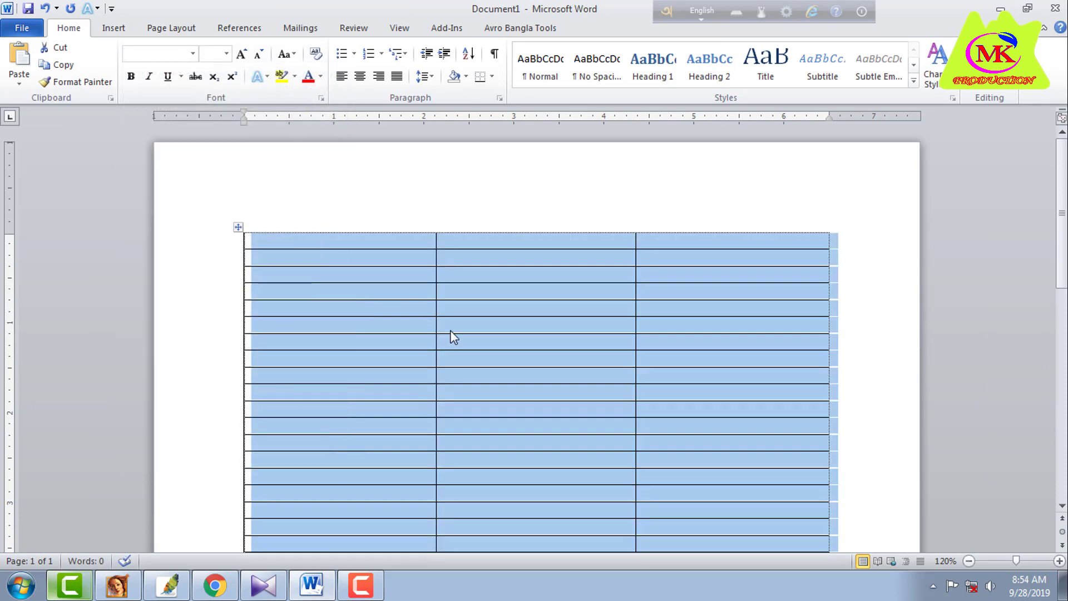
Step: Enter the centred heading "ক্রমিক নং" in the first header cell of the table
left_click(395, 244)
scroll(394, 250, "up", 4)
scroll(394, 251, "up", 1)
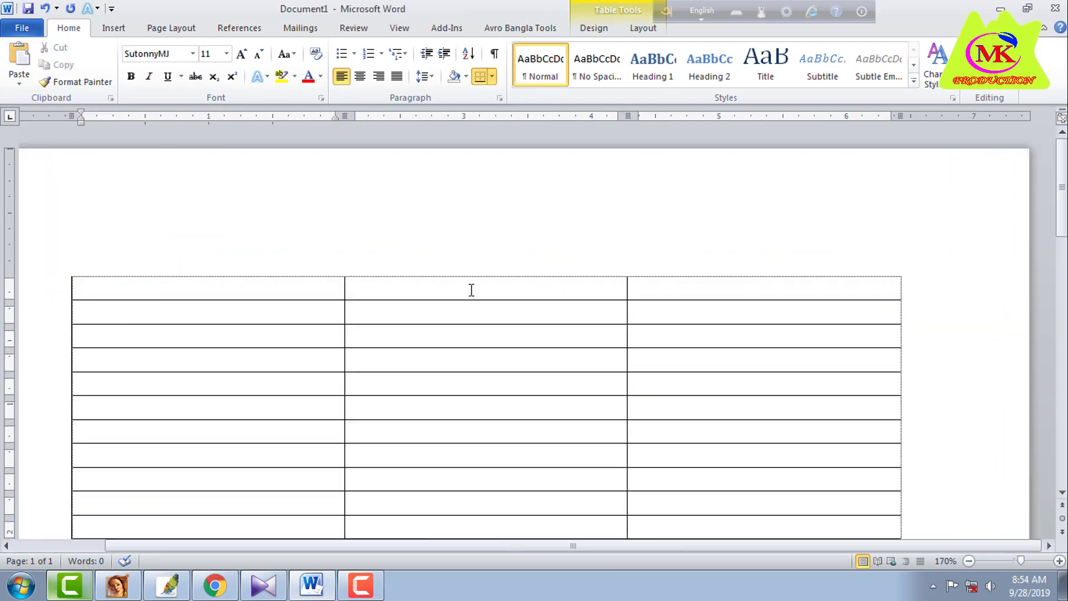
left_click(360, 76)
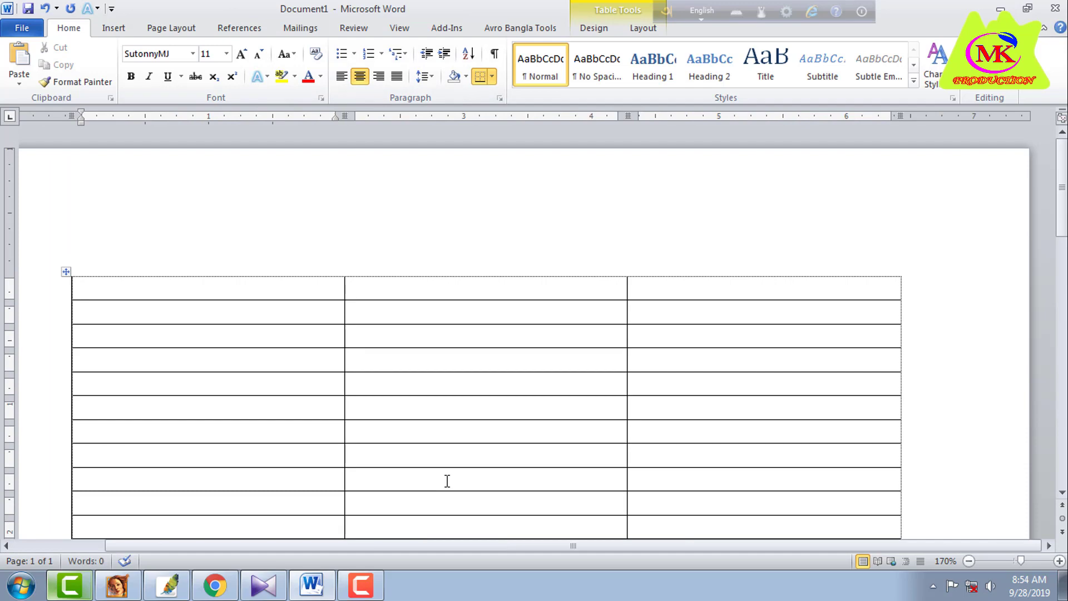
type("লু")
type("ক্রমি")
type("ক নং")
key("Down")
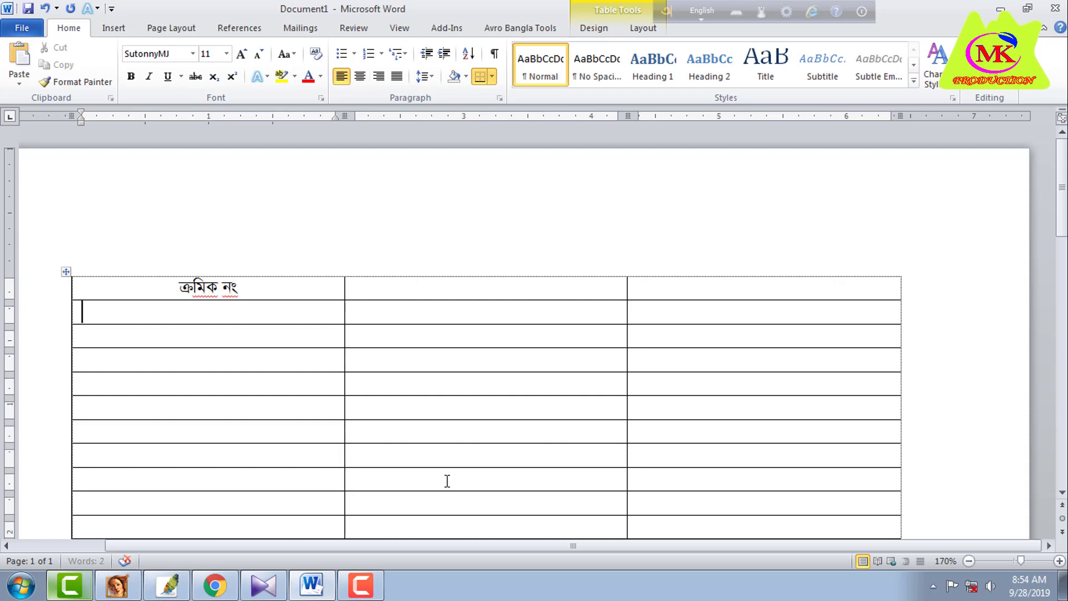
Step: Fill the first column below the heading with the Bengali serial numbers ০১ to ২৯, one per row
type("০১")
key("Down")
type("০২")
key("Down")
type("০৩")
key("Down")
type("০৪")
key("Down")
type("০৫")
key("Down")
type("০৬")
key("Down")
type("০৭")
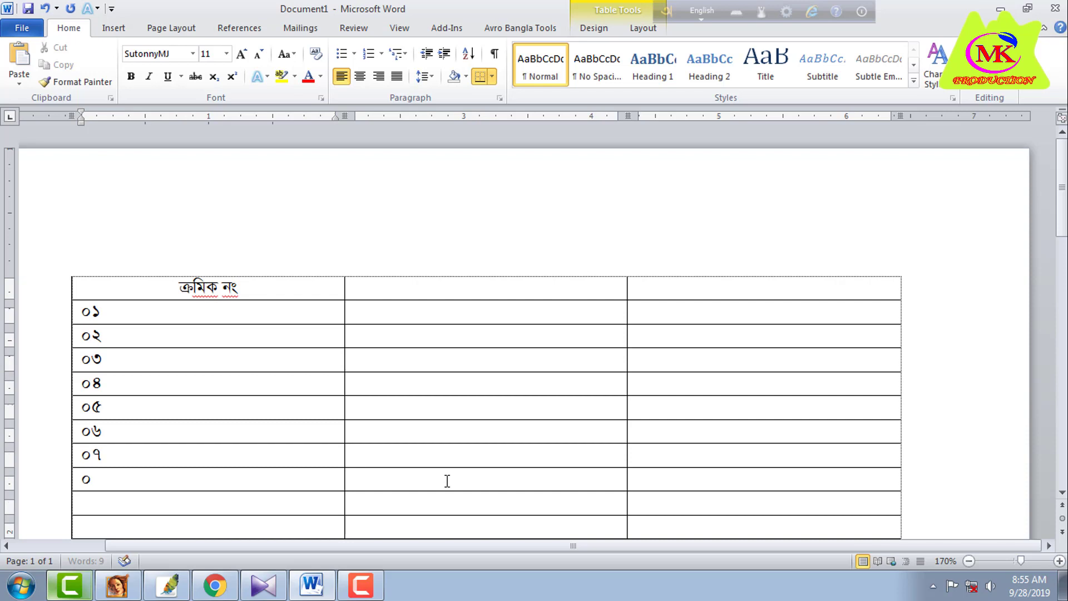
type("০৯")
key("Down")
type("১০")
key("Down")
type("১১")
key("Down")
type("১২")
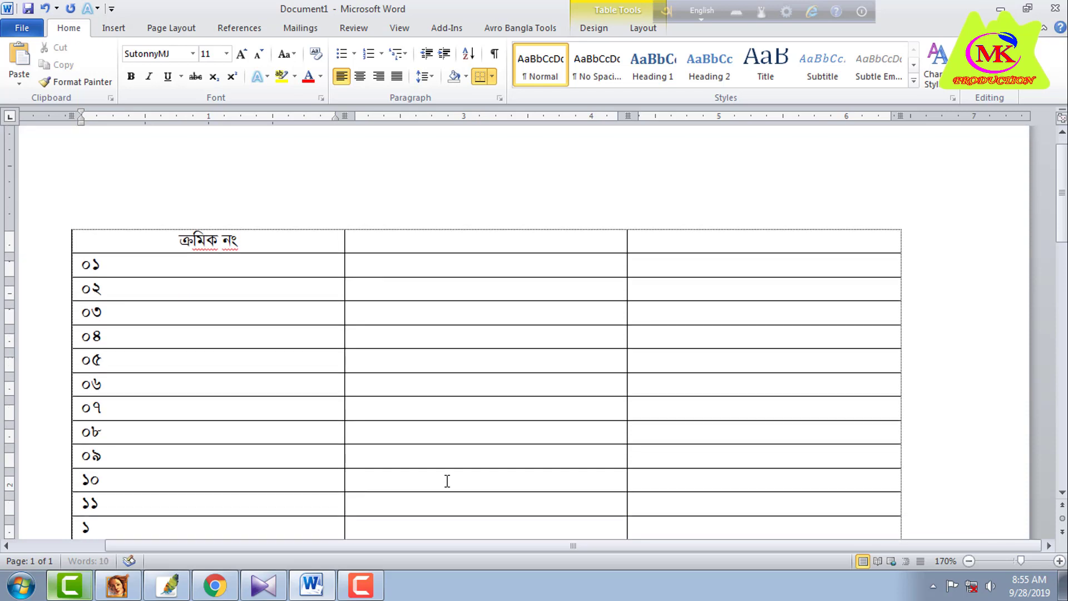
key("Down")
type("১৩")
key("Down")
type("১৪")
key("Down")
type("১৫")
key("Down")
type("১৬")
key("Down")
type("১৭")
key("Down")
type("১৮")
key("Down")
type("১৯")
key("Down")
type("২০")
key("Down")
type("২১")
key("Down")
type("২২২")
key("Down")
key("Up")
key("BackSpace")
type("২৩")
key("Down")
type("২৪")
key("Down")
type("২৫")
key("Down")
type("২৬")
key("Down")
type("২৭")
key("Down")
type("২৮")
key("Down")
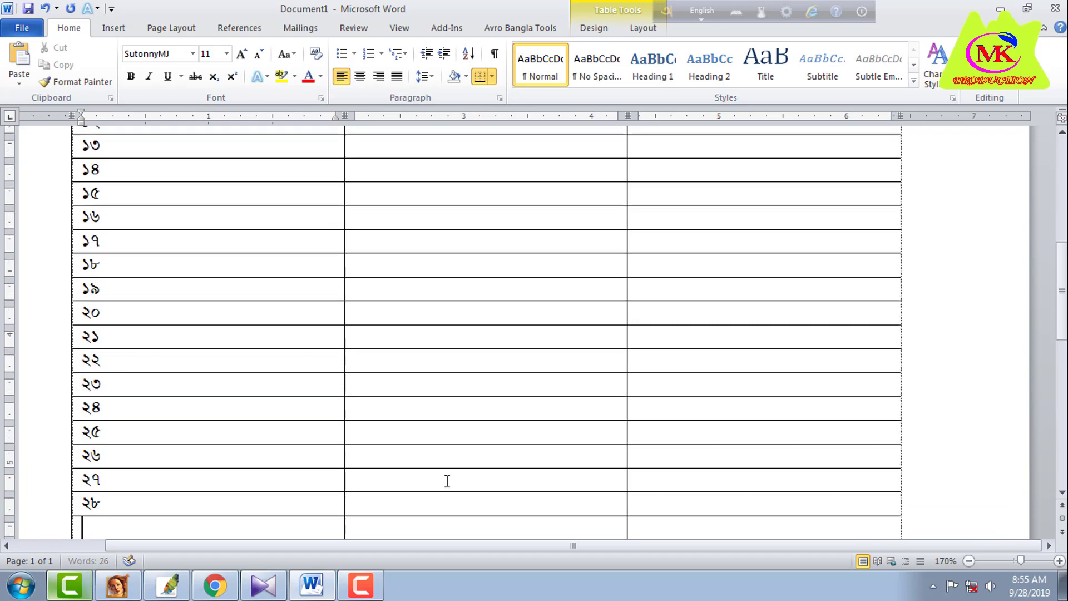
type("২৯")
key("Down")
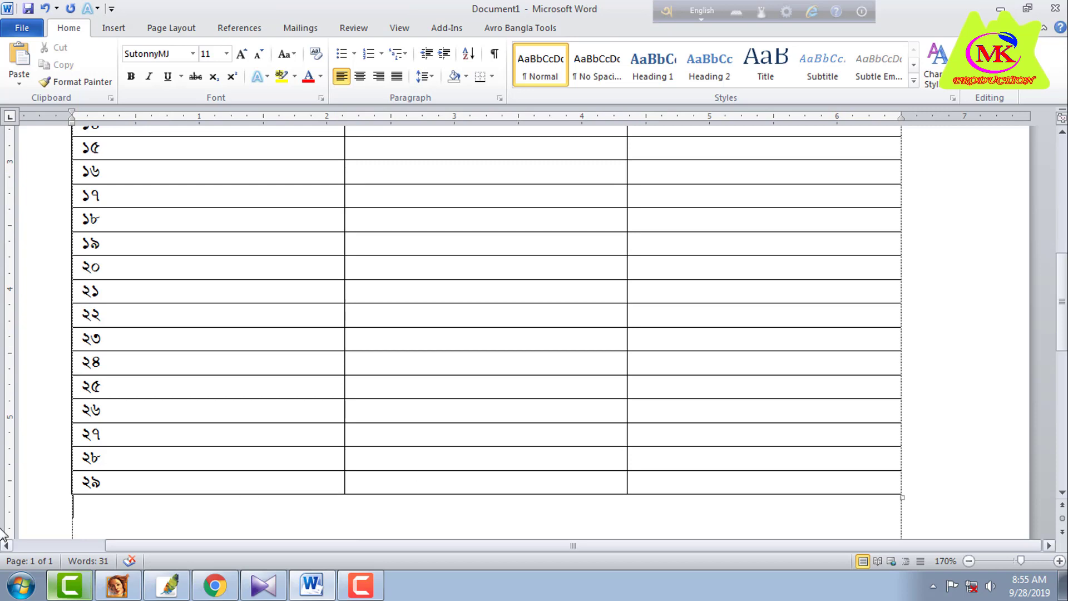
Step: Add a row at the end of the table and enter ৩০ in its first cell
scroll(959, 394, "down", 3)
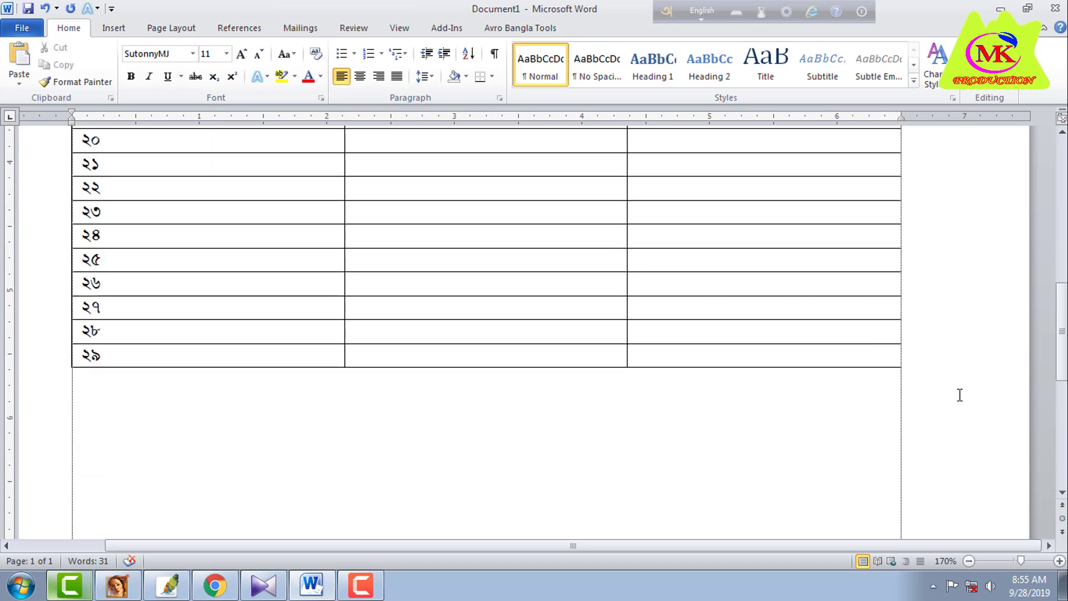
left_click(909, 357)
key("Return")
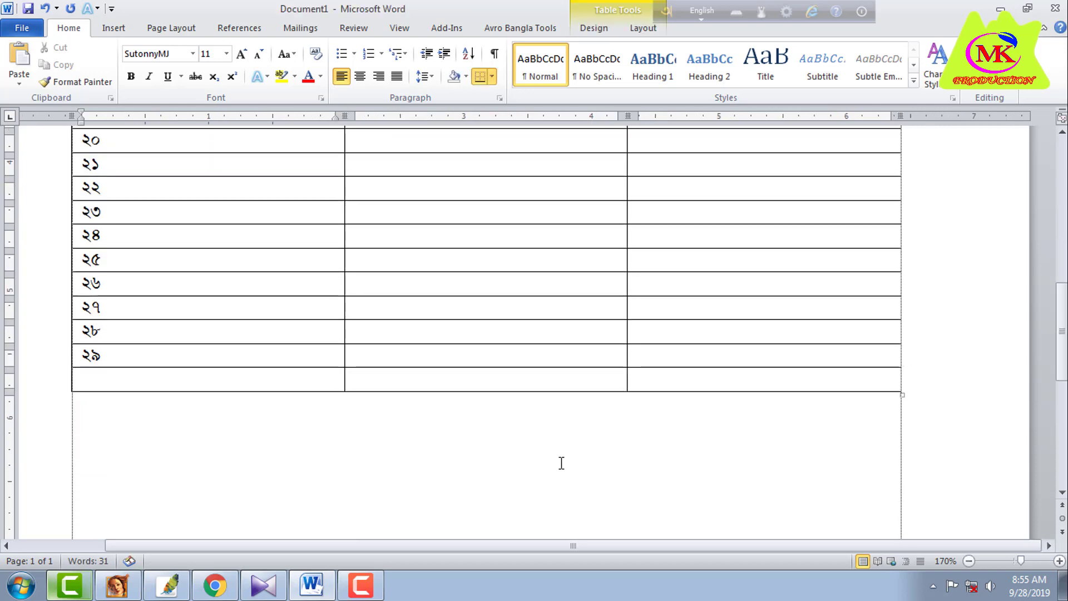
type("30")
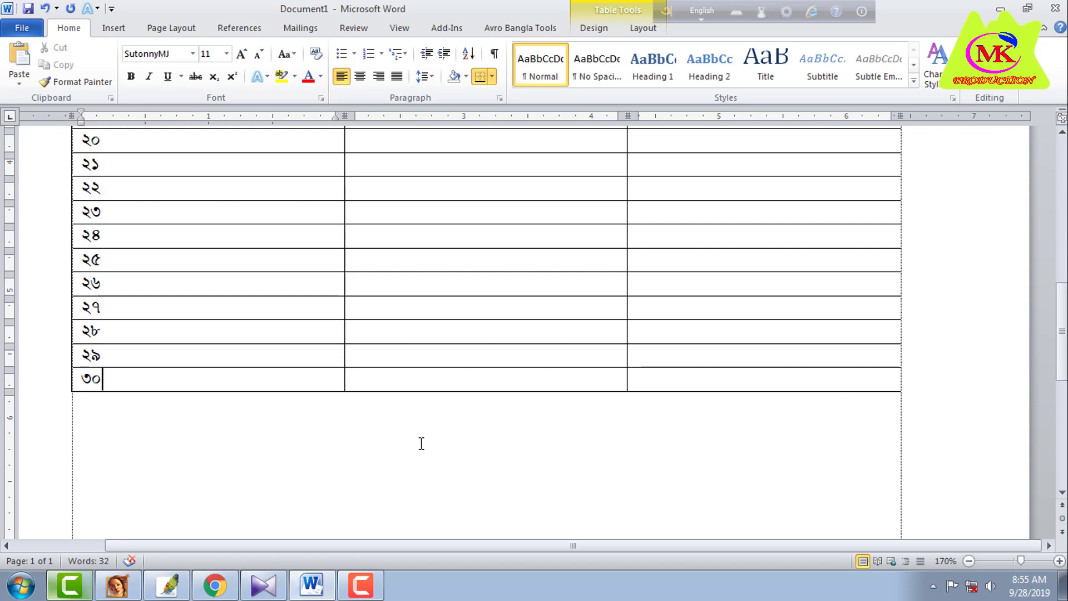
Step: Narrow the serial number column to fit its "ক্রমিক নং" heading and check the table down to its last row
scroll(459, 445, "up", 6)
scroll(460, 445, "up", 9)
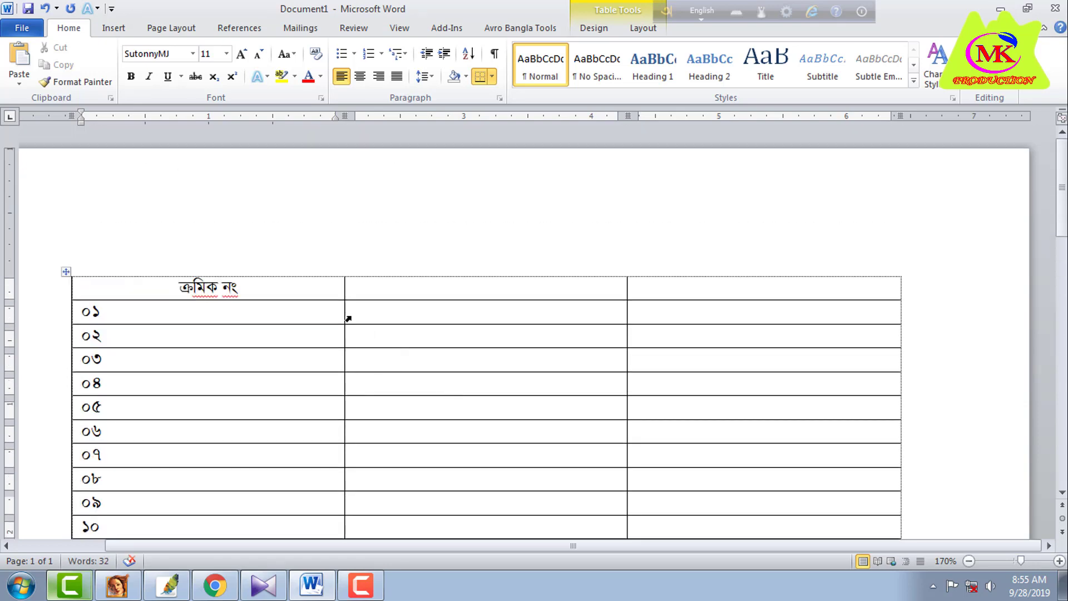
mouse_move(345, 316)
left_mouse_down()
mouse_move(307, 334)
mouse_move(150, 338)
left_mouse_up()
scroll(347, 345, "down", 12)
scroll(348, 344, "down", 4)
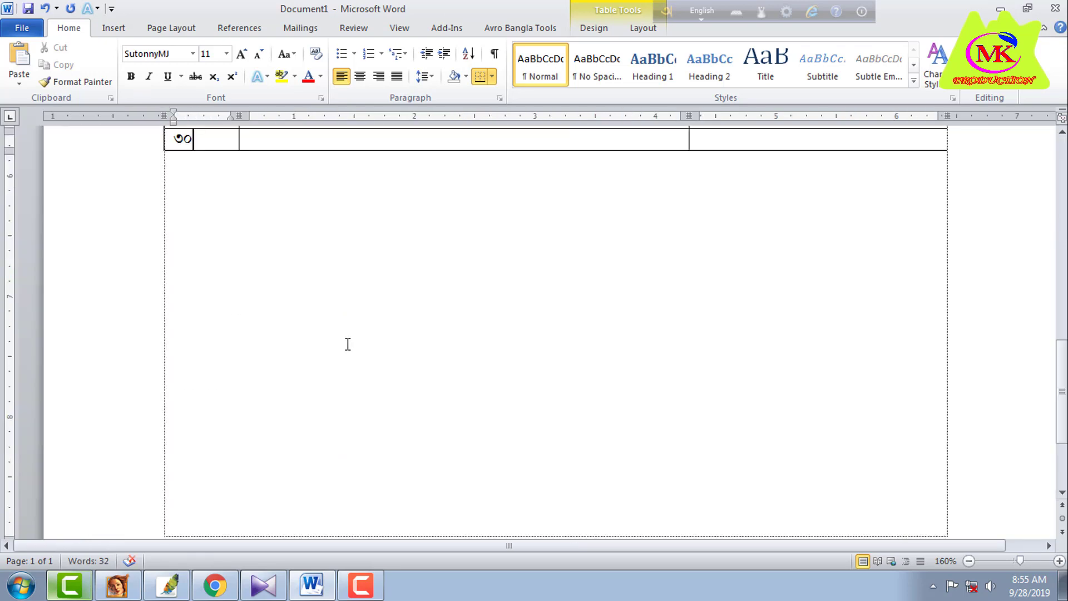
scroll(436, 346, "up", 12)
scroll(447, 331, "up", 2)
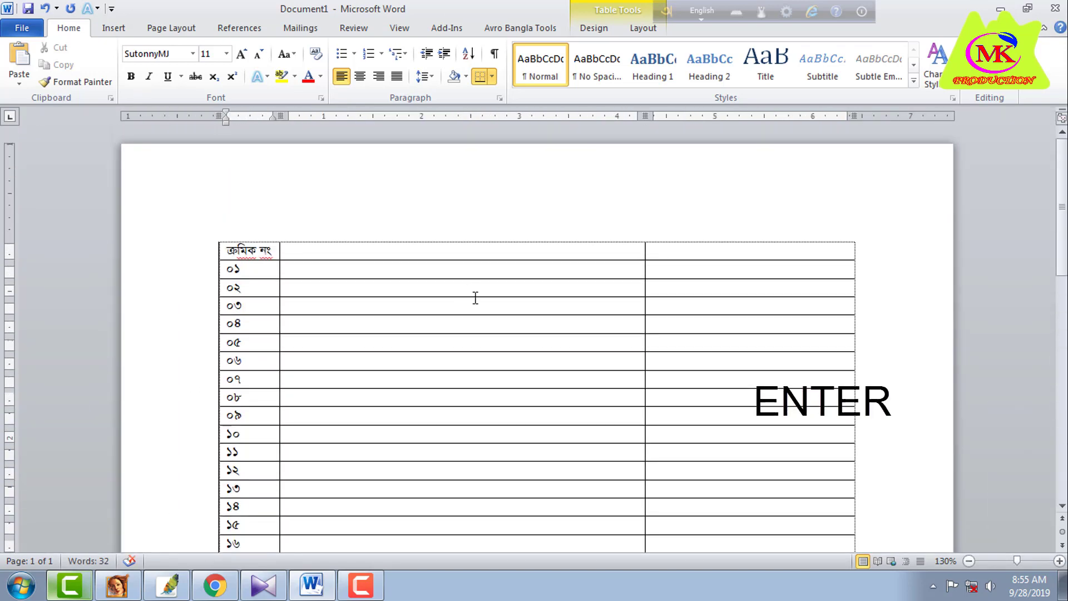
Step: Enter the centred heading "নাম" in the second column and the heading "ঠিকানা" in the third column
scroll(474, 289, "up", 5)
type("নাম")
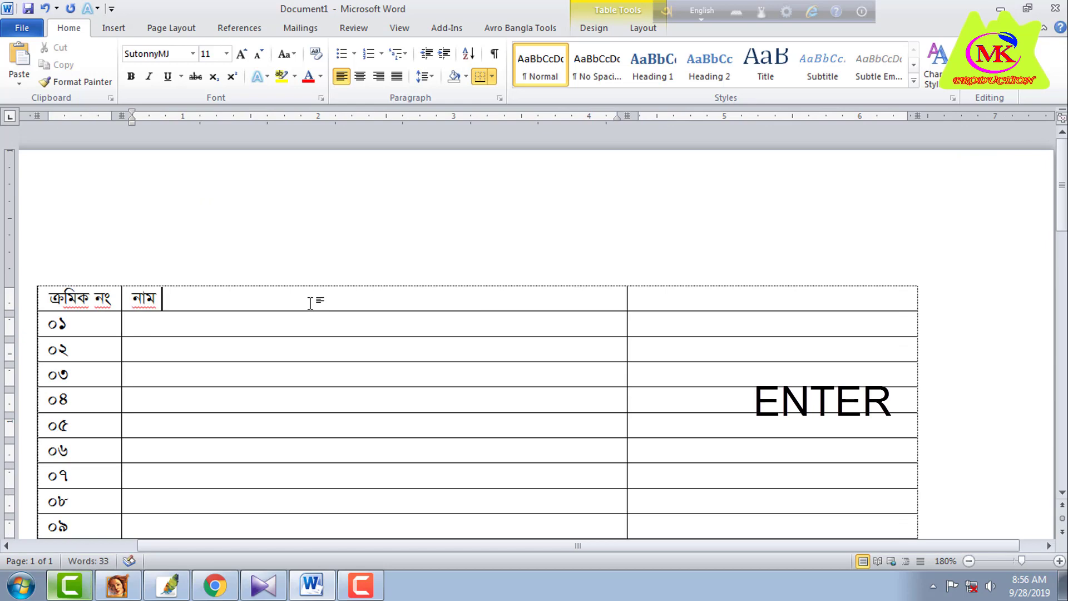
left_click(360, 76)
left_click(688, 298)
type("ঠিকানা")
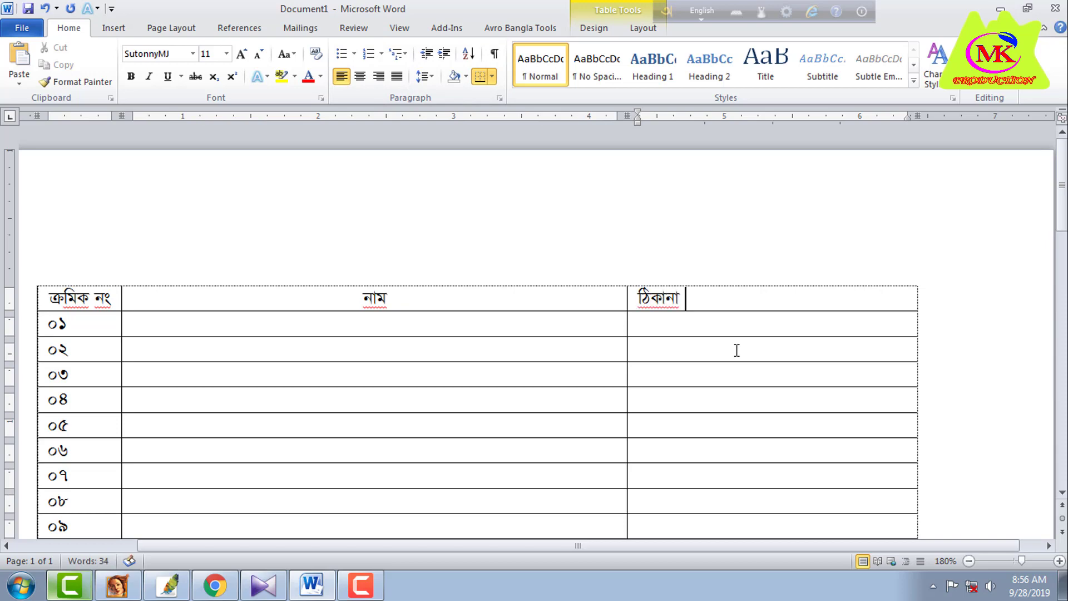
scroll(643, 350, "down", 4)
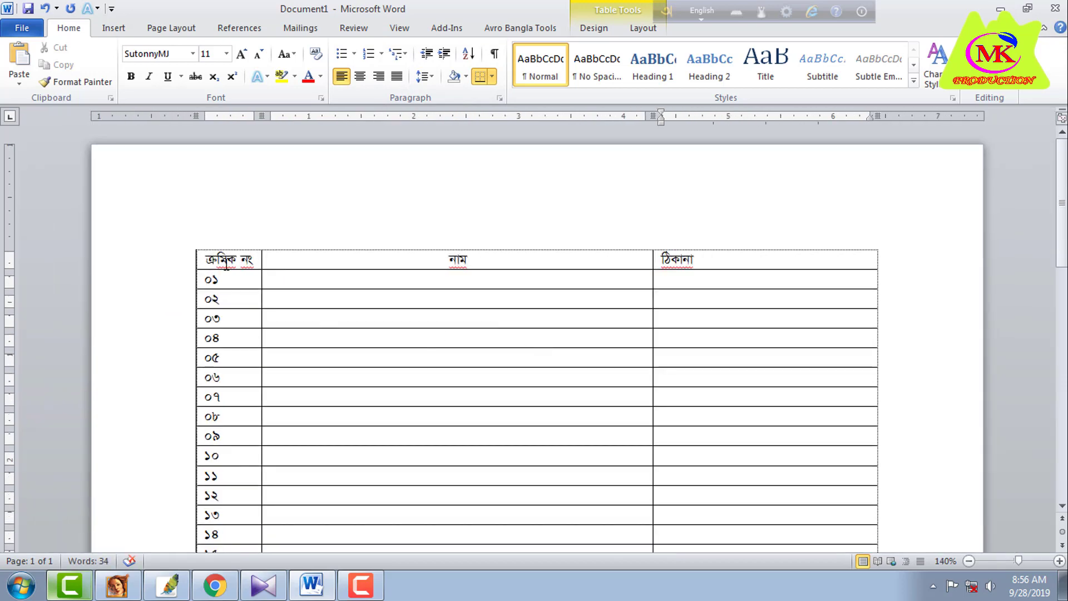
Step: Centre all three headings in the table's first row and make them bold
left_click_drag(221, 260, 741, 266)
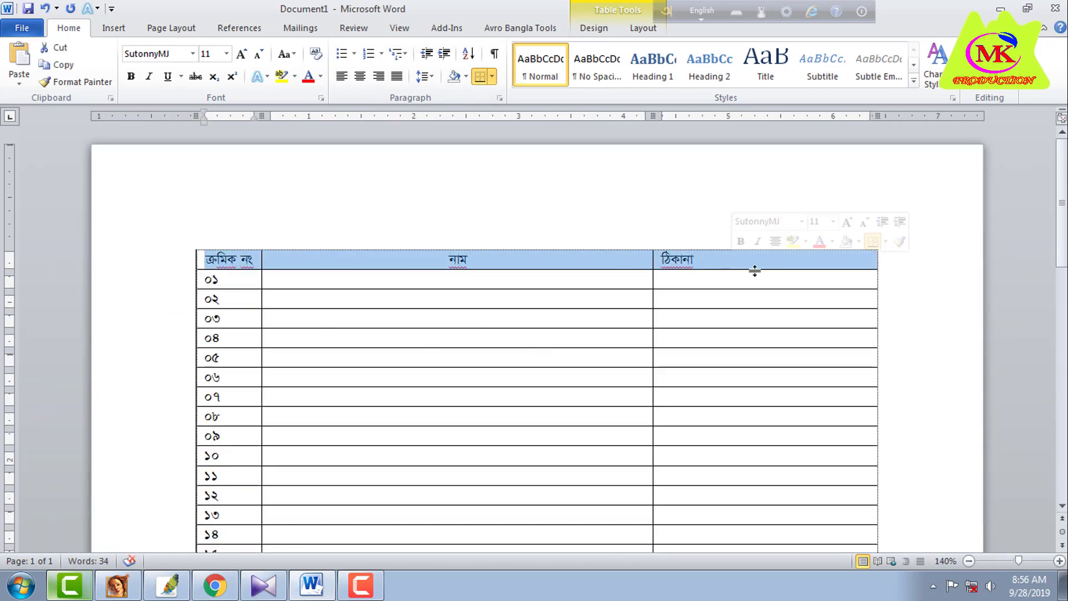
left_click(360, 77)
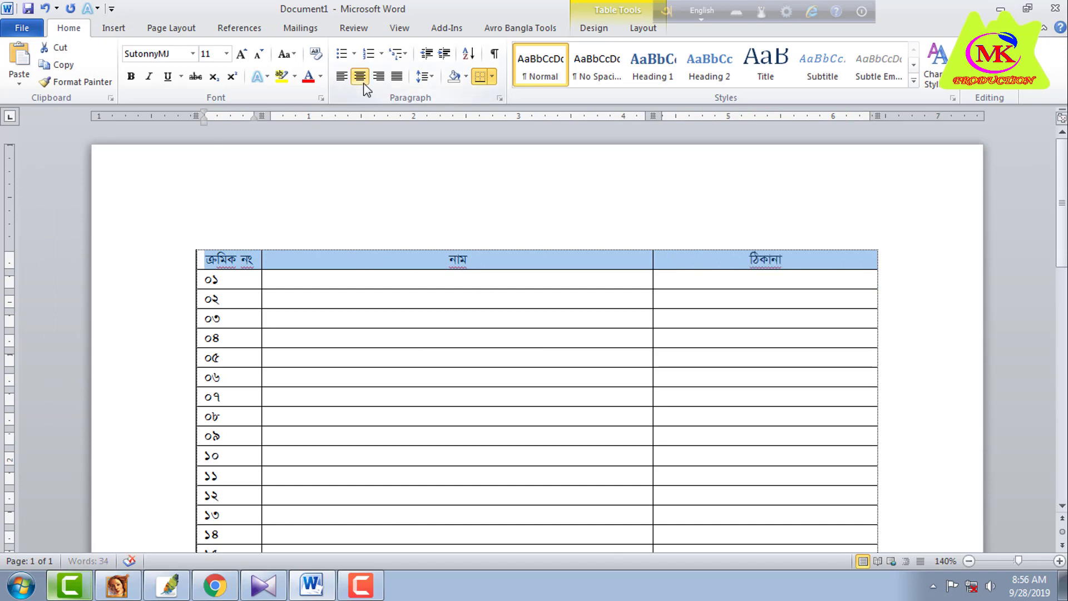
left_click(132, 78)
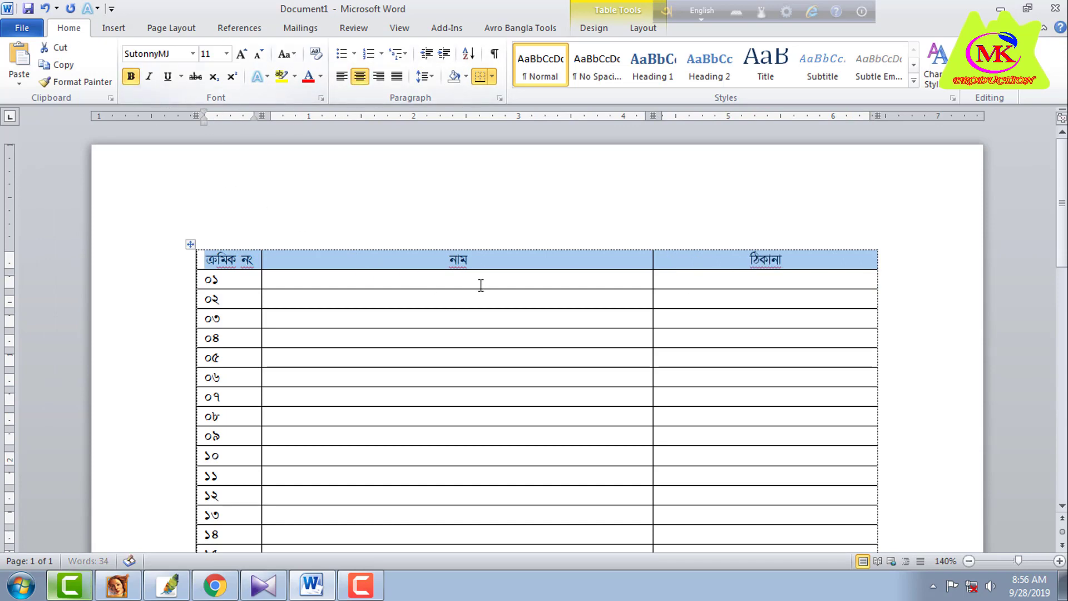
left_click(484, 264)
Step: Select the name and address columns from the heading row through row ৩০ and open the line spacing choices for them
left_click_drag(395, 262, 761, 502)
left_click_drag(741, 195, 737, 169)
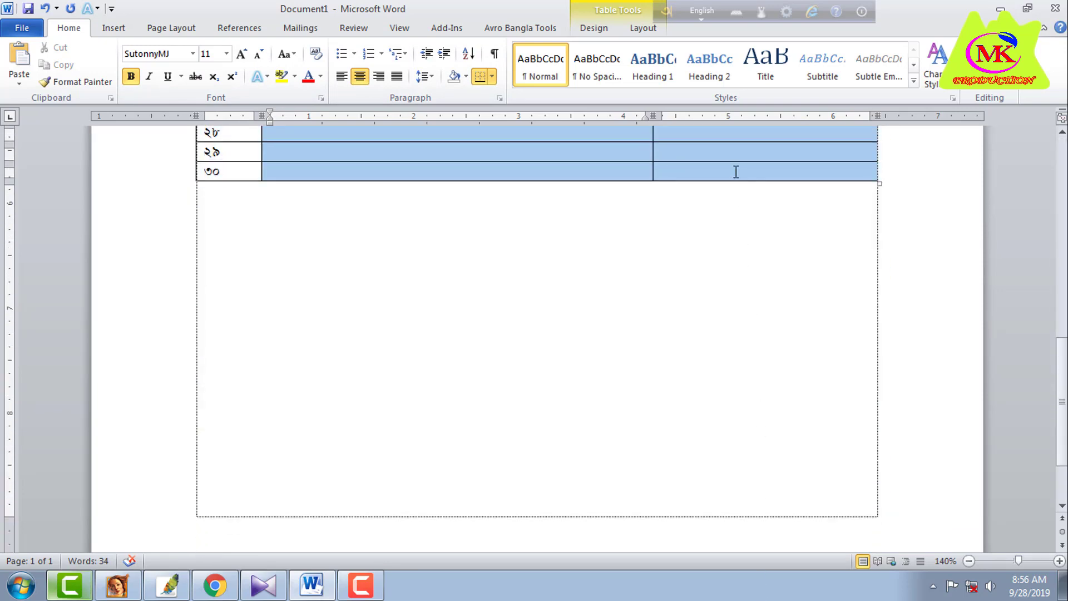
scroll(703, 248, "up", 12)
scroll(612, 348, "up", 2)
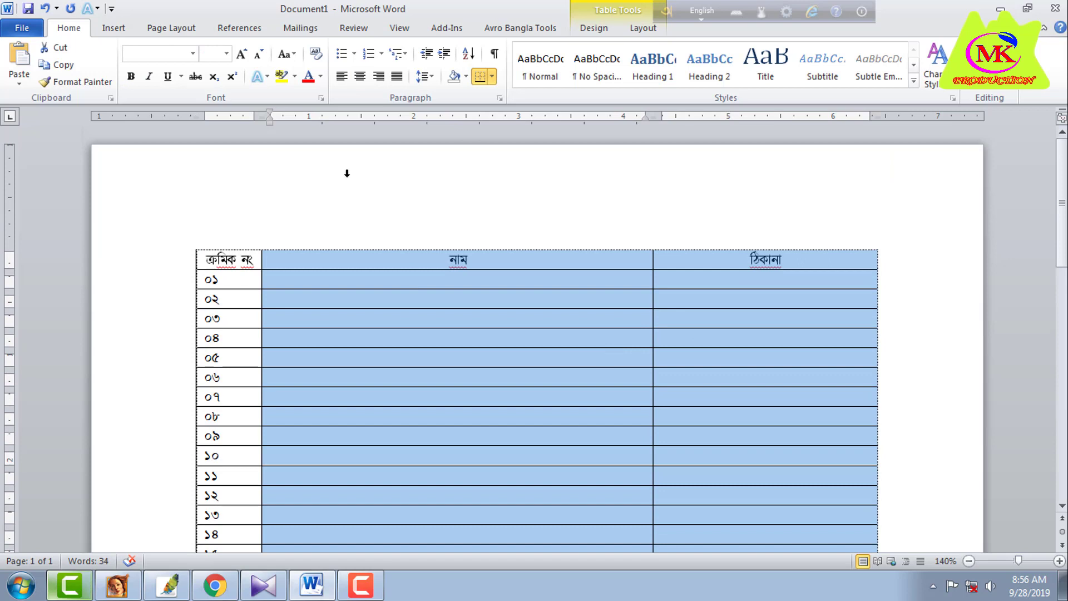
left_click(426, 76)
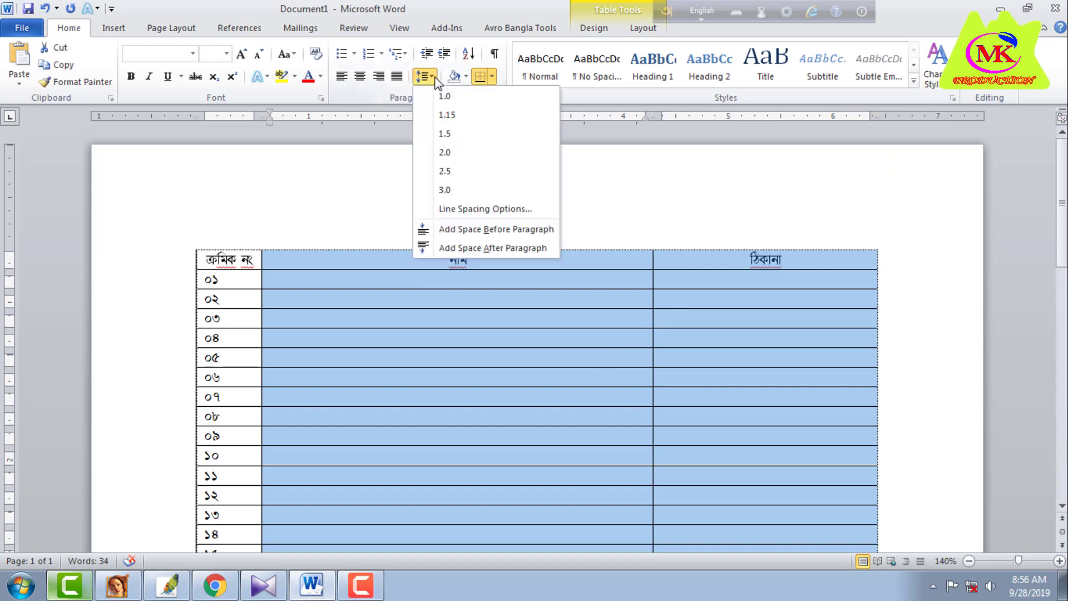